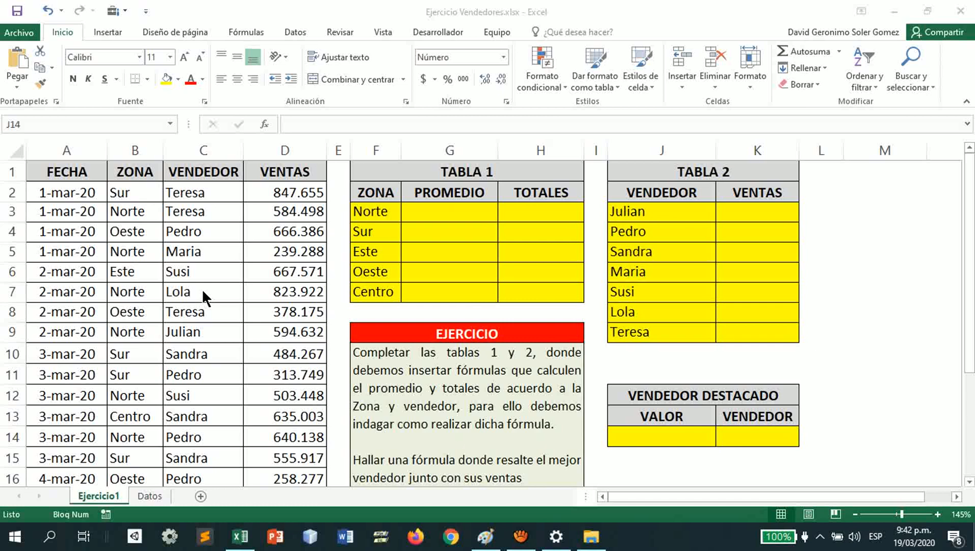
- Select the sales table range A1:D16, including its headers, to review the data
{"action": "left_click", "coordinate": [127, 230]}
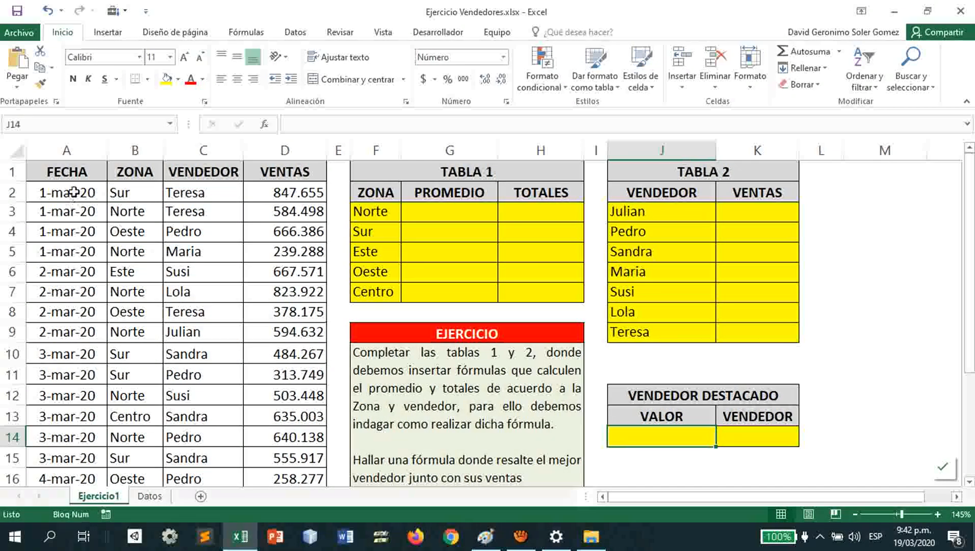
{"action": "left_click", "coordinate": [60, 168]}
{"action": "key", "text": "shift+Right"}
{"action": "key", "text": "shift+Right"}
{"action": "key", "text": "shift+Right"}
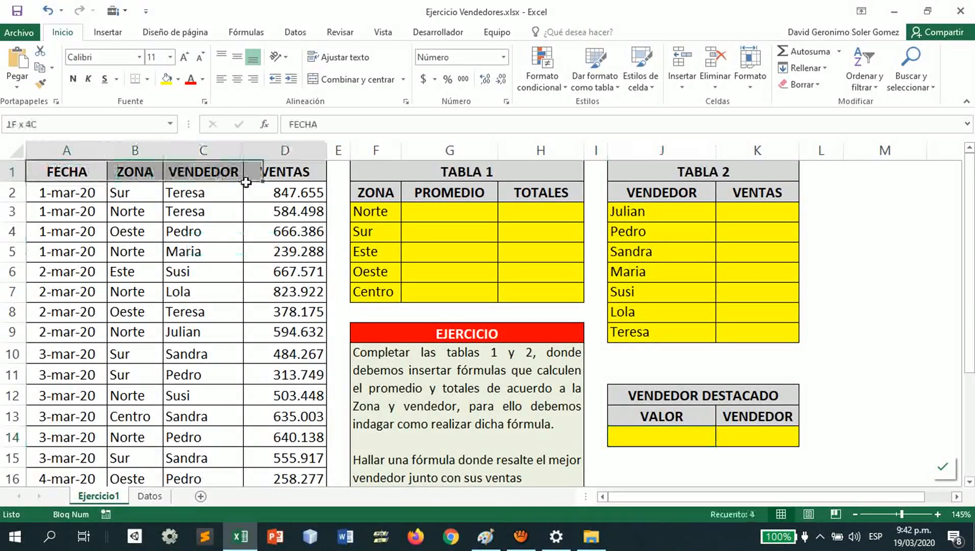
{"action": "key", "text": "shift+Down"}
{"action": "key", "text": "shift+Down"}
{"action": "key", "text": "shift+Down"}
{"action": "key", "text": "shift+Down"}
{"action": "key", "text": "shift+Down"}
{"action": "key", "text": "shift+Down"}
{"action": "key", "text": "shift+Down"}
{"action": "key", "text": "shift+Down"}
{"action": "key", "text": "shift+Down"}
{"action": "key", "text": "shift+Down"}
{"action": "key", "text": "shift+Down"}
{"action": "key", "text": "shift+Down"}
{"action": "key", "text": "shift+Down"}
{"action": "key", "text": "shift+Down"}
{"action": "key", "text": "shift+Down"}
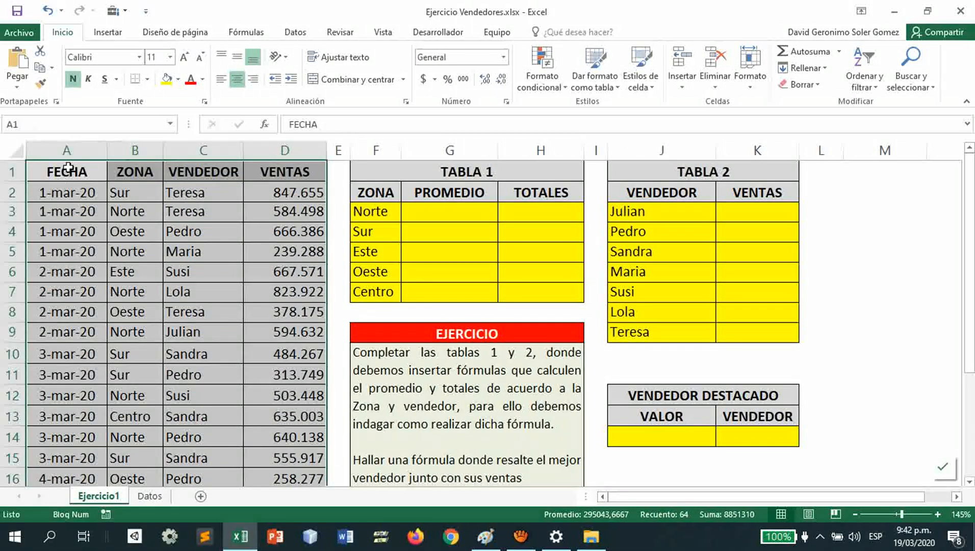
- Review the FECHA, VENDEDOR, VENTAS and ZONA columns of the sales table one by one
{"action": "left_click_drag", "start_coordinate": [68, 168], "coordinate": [85, 420]}
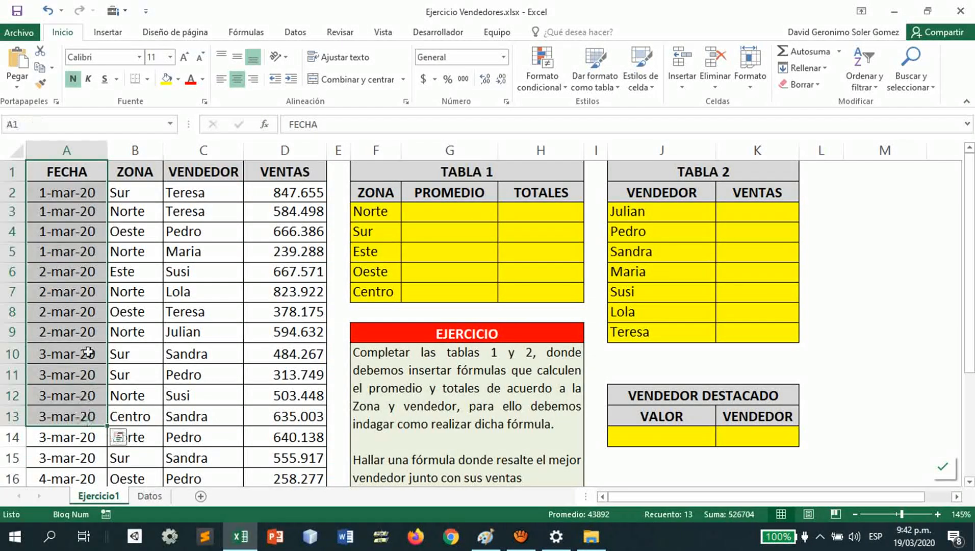
{"action": "left_click_drag", "start_coordinate": [186, 166], "coordinate": [191, 435]}
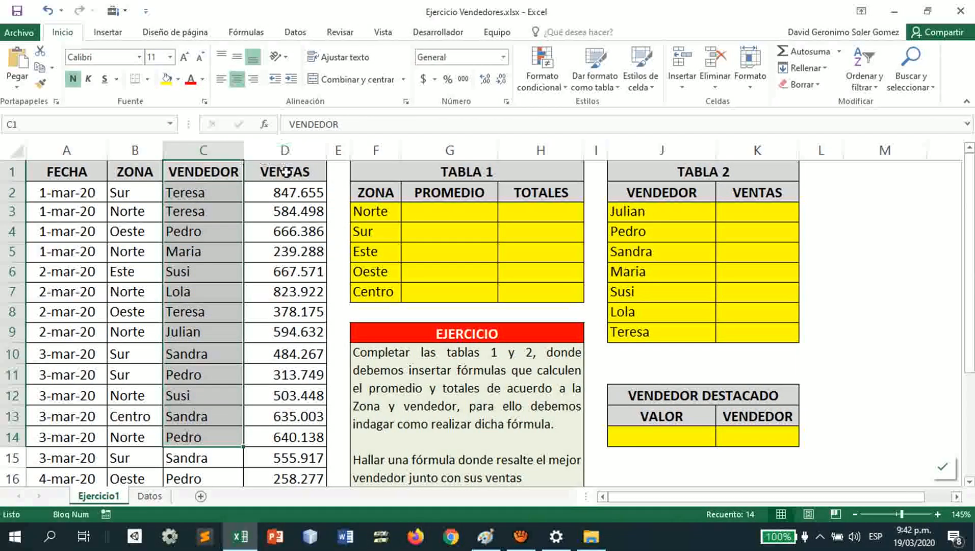
{"action": "left_click_drag", "start_coordinate": [282, 172], "coordinate": [284, 436]}
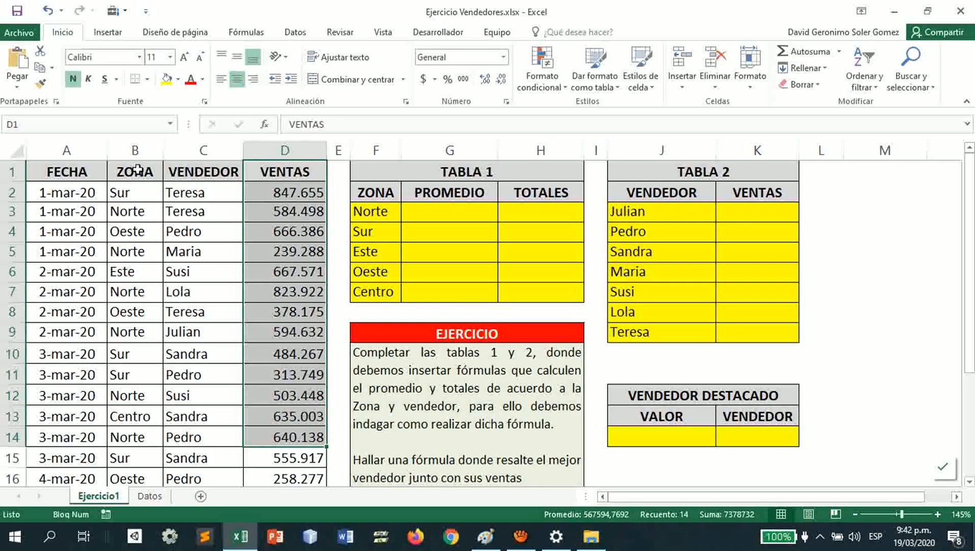
{"action": "left_click_drag", "start_coordinate": [135, 171], "coordinate": [137, 437]}
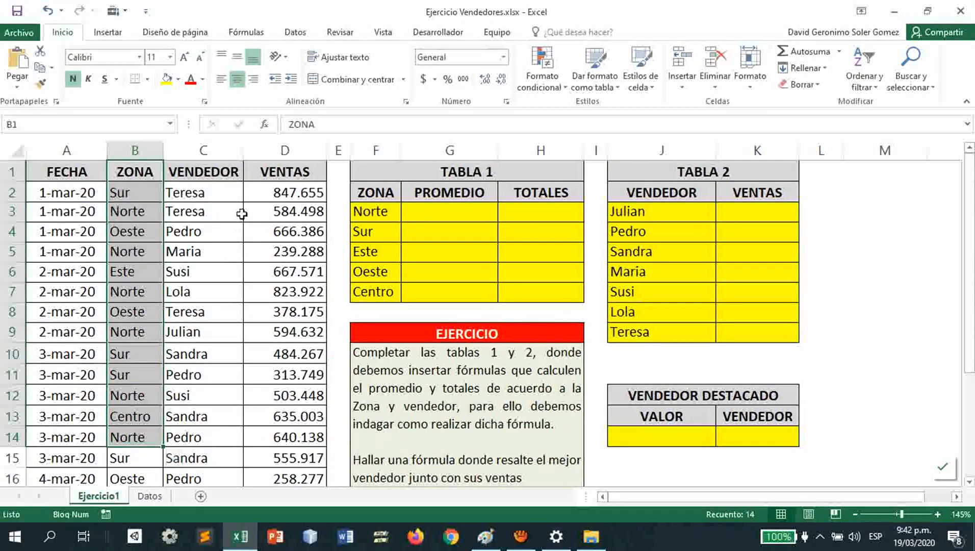
- Examine the empty average, total and sales cells of TABLA 1 and TABLA 2, and the VENDEDOR DESTACADO cells
{"action": "left_click", "coordinate": [449, 211]}
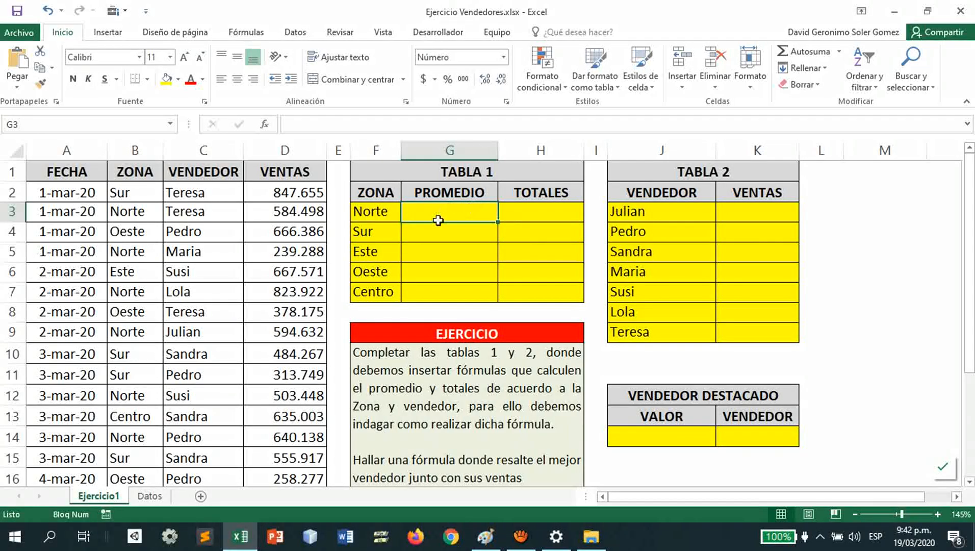
{"action": "left_click", "coordinate": [371, 212]}
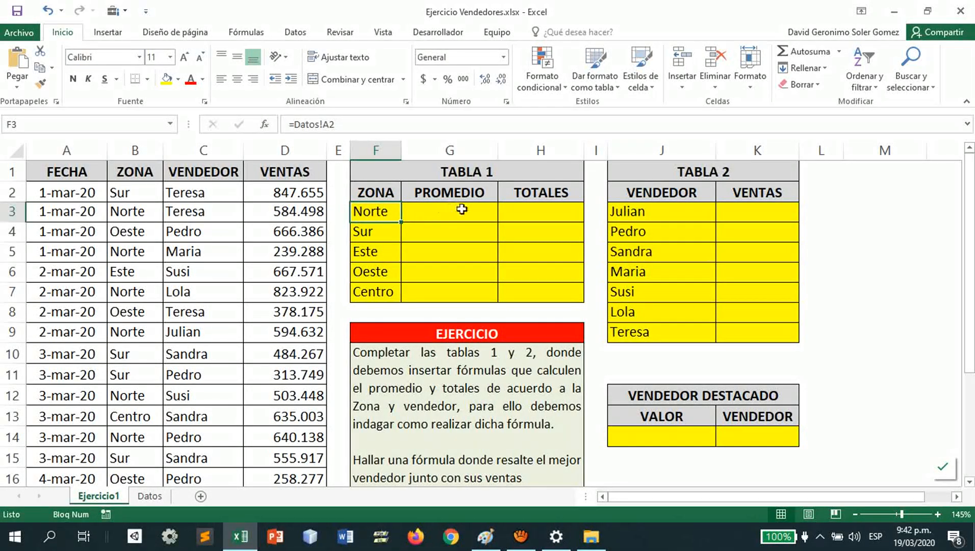
{"action": "left_click", "coordinate": [406, 212]}
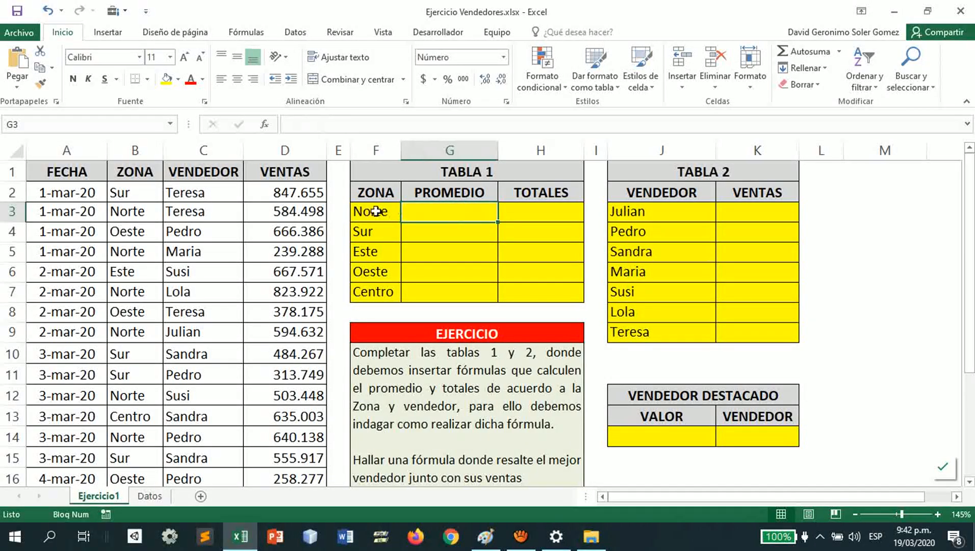
{"action": "left_click", "coordinate": [540, 214]}
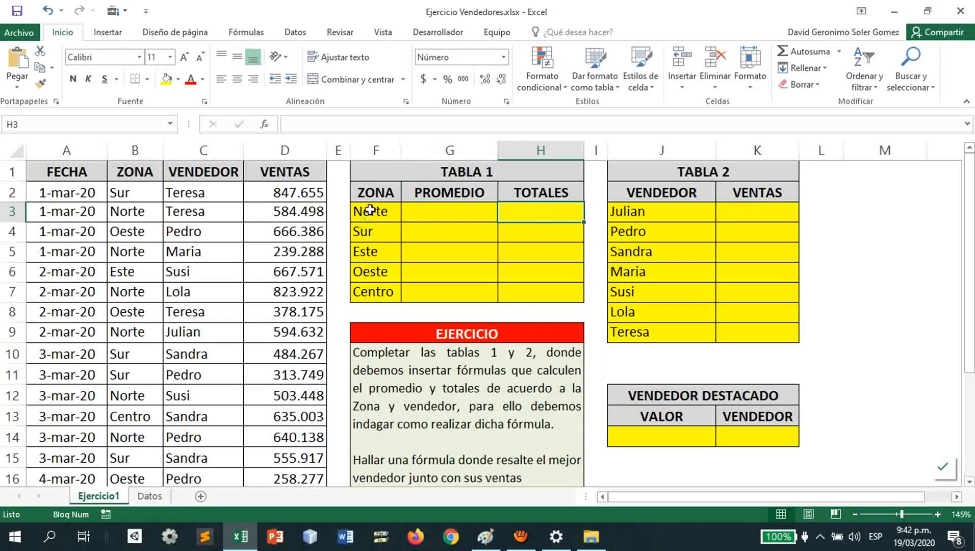
{"action": "left_click_drag", "start_coordinate": [369, 210], "coordinate": [378, 293]}
{"action": "left_click", "coordinate": [748, 211]}
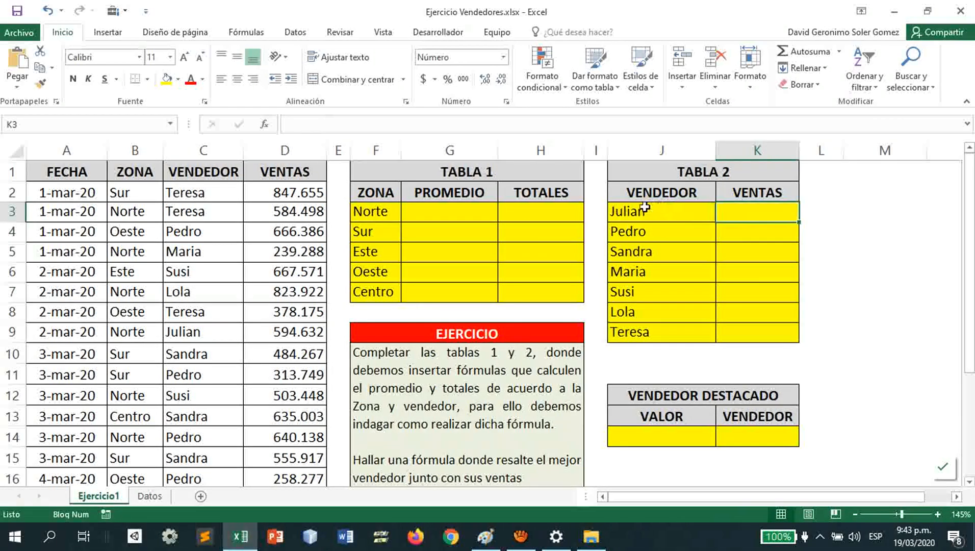
{"action": "left_click_drag", "start_coordinate": [635, 211], "coordinate": [641, 332]}
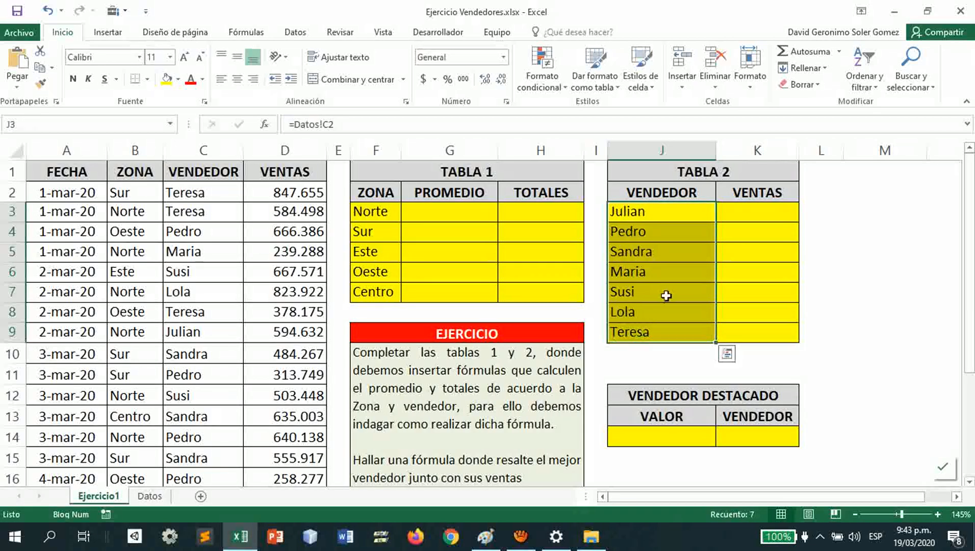
{"action": "left_click", "coordinate": [766, 432]}
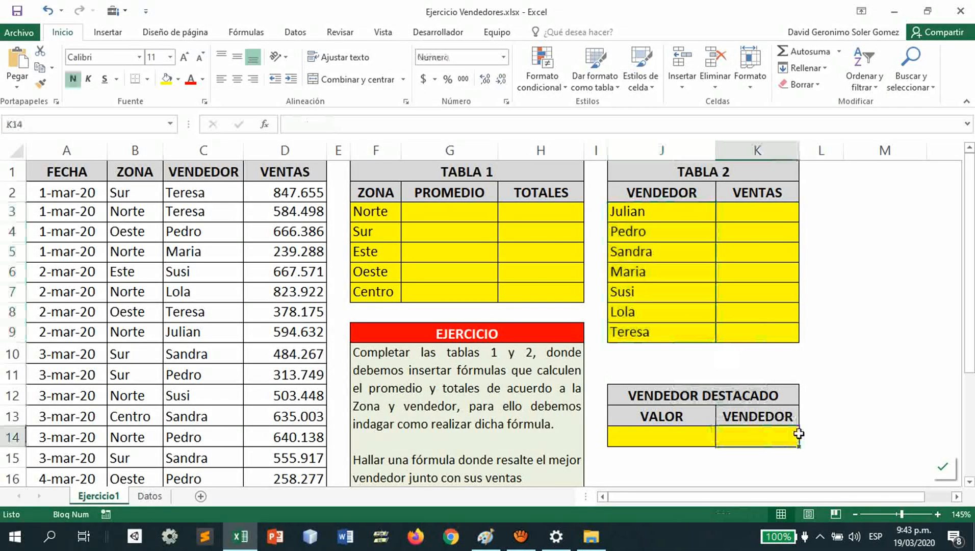
{"action": "left_click", "coordinate": [676, 435]}
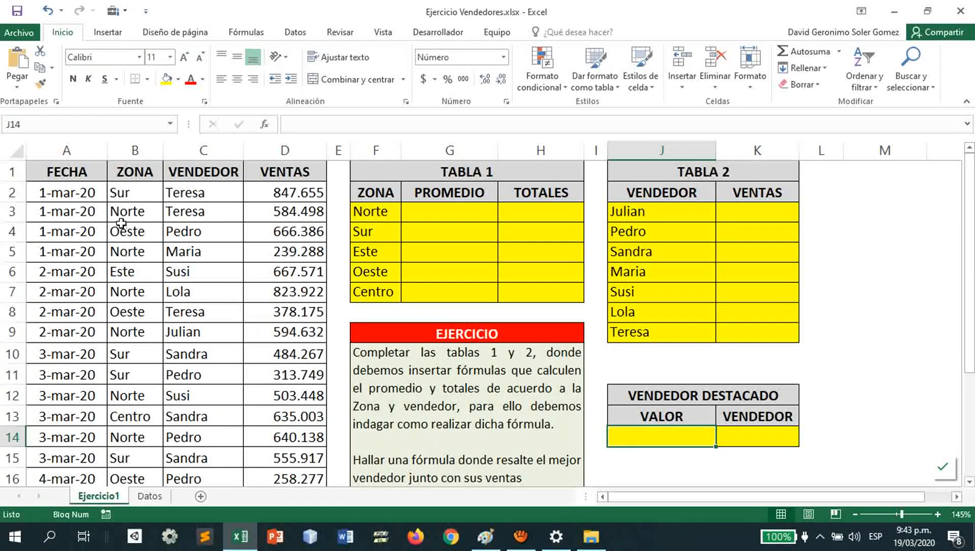
- Inspect the zone entries in column B and the zone options offered for B2, keeping Sur selected
{"action": "left_click", "coordinate": [133, 192]}
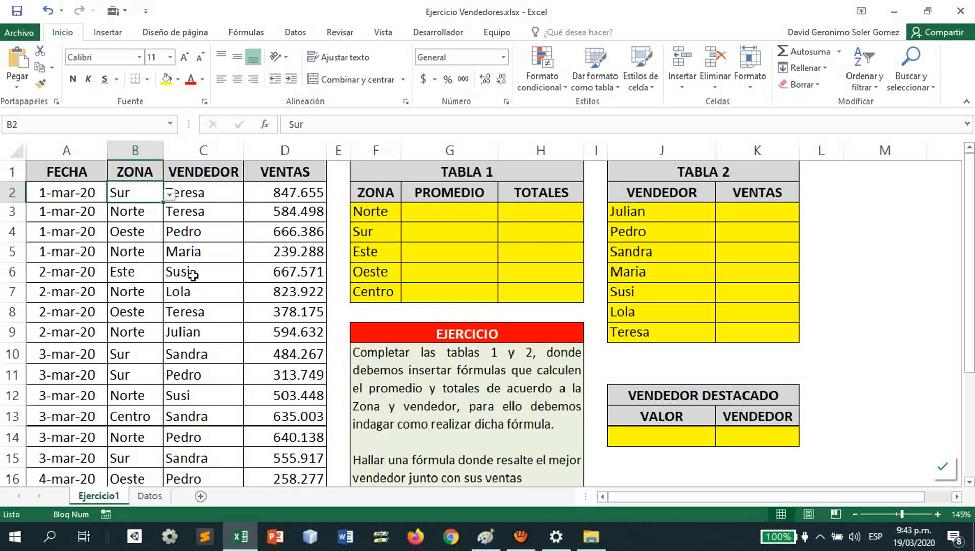
{"action": "left_click", "coordinate": [128, 211]}
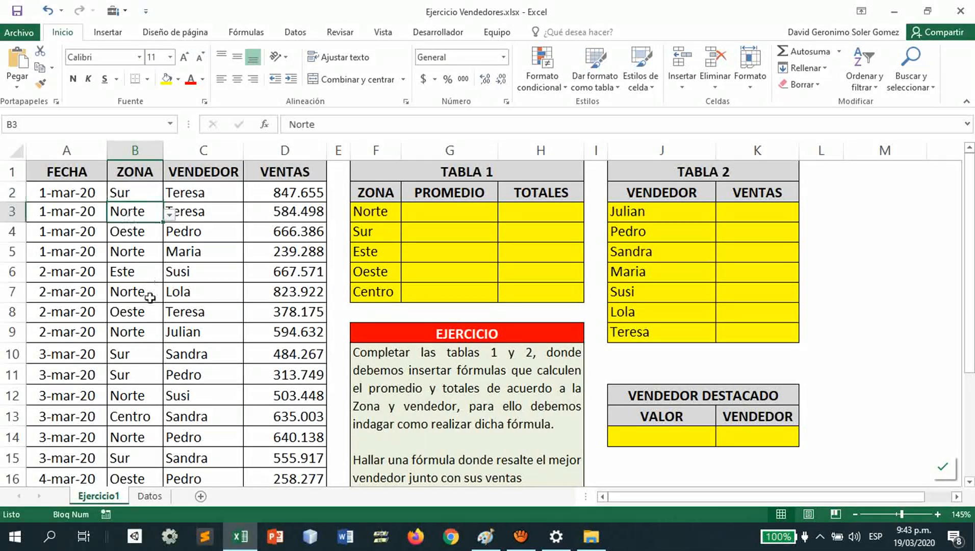
{"action": "left_click", "coordinate": [139, 197]}
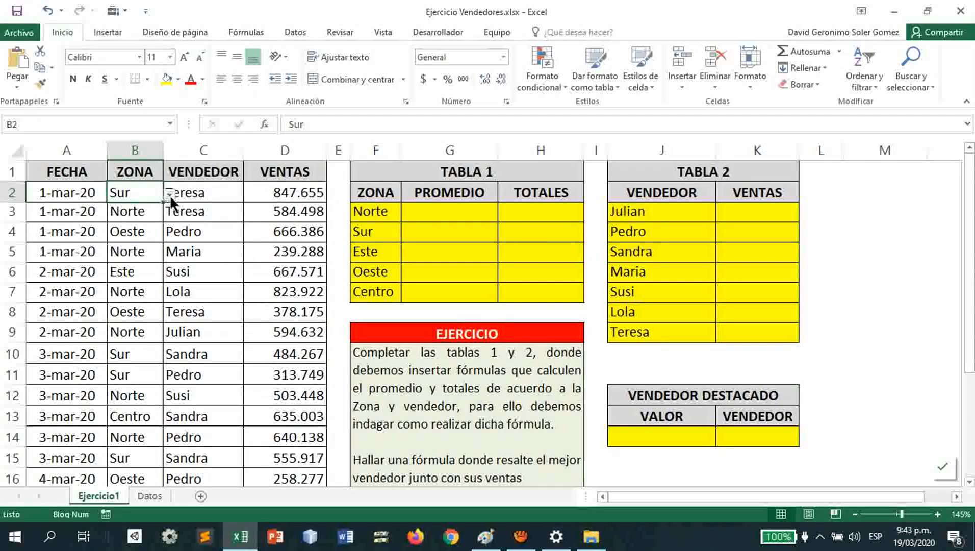
{"action": "left_click", "coordinate": [147, 255]}
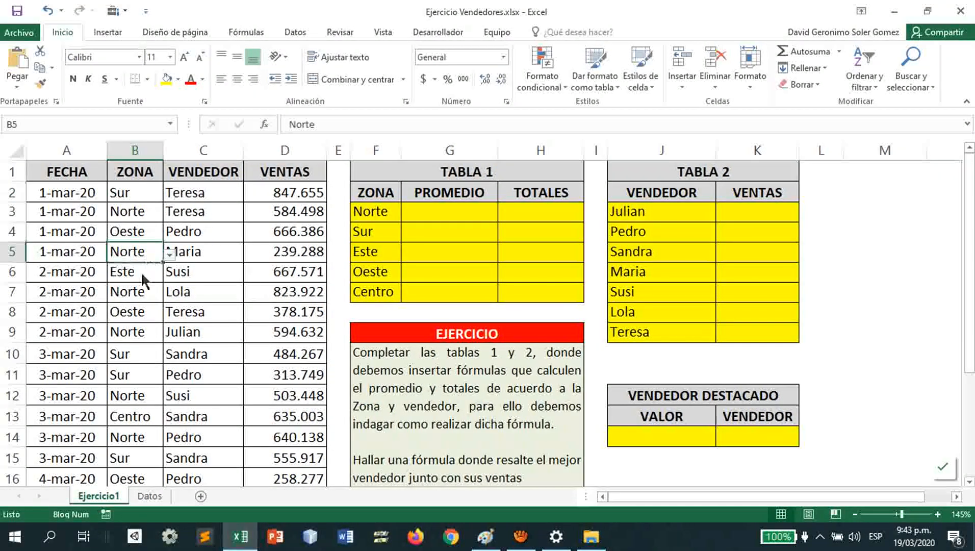
{"action": "left_click", "coordinate": [134, 196]}
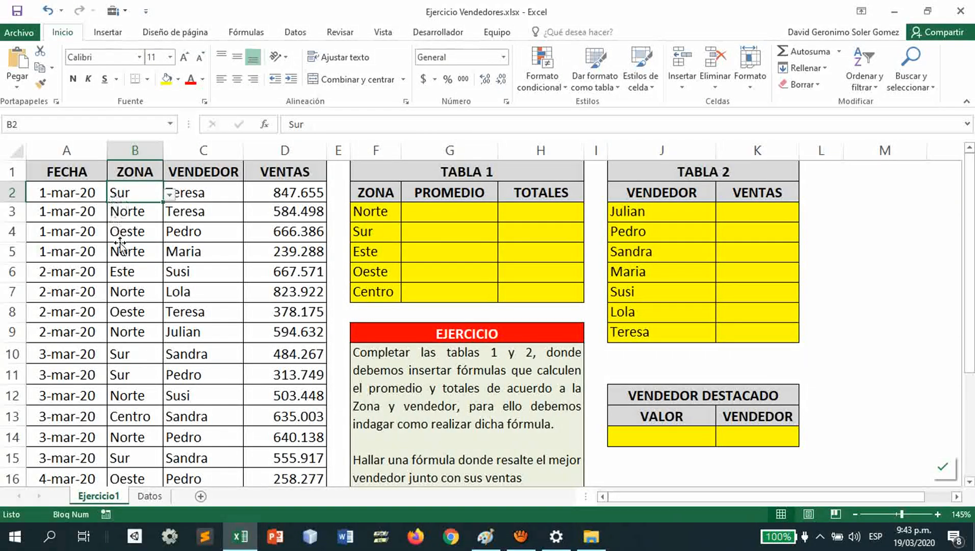
{"action": "left_click", "coordinate": [169, 194]}
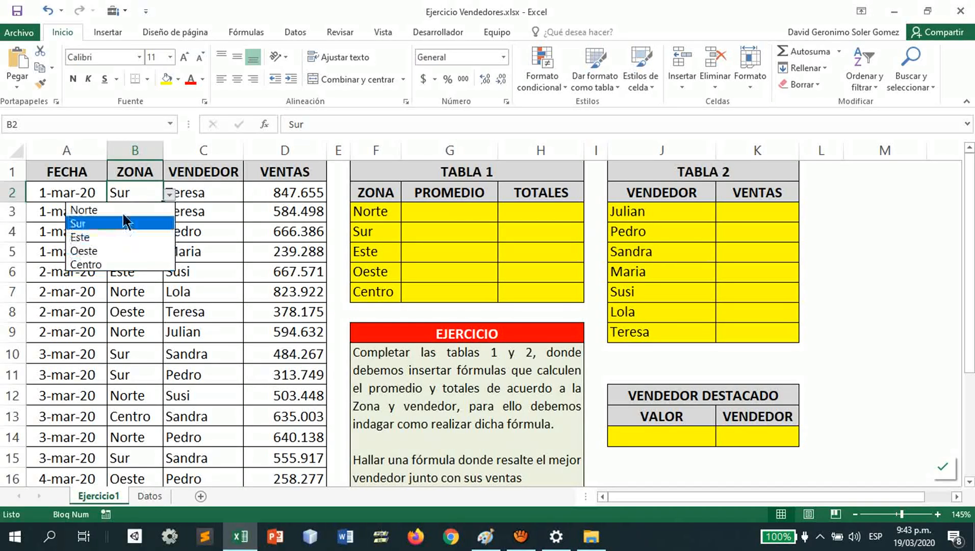
{"action": "left_click", "coordinate": [120, 223]}
- Try changing the zone in B3 to Sur, and undo the change
{"action": "left_click", "coordinate": [152, 209]}
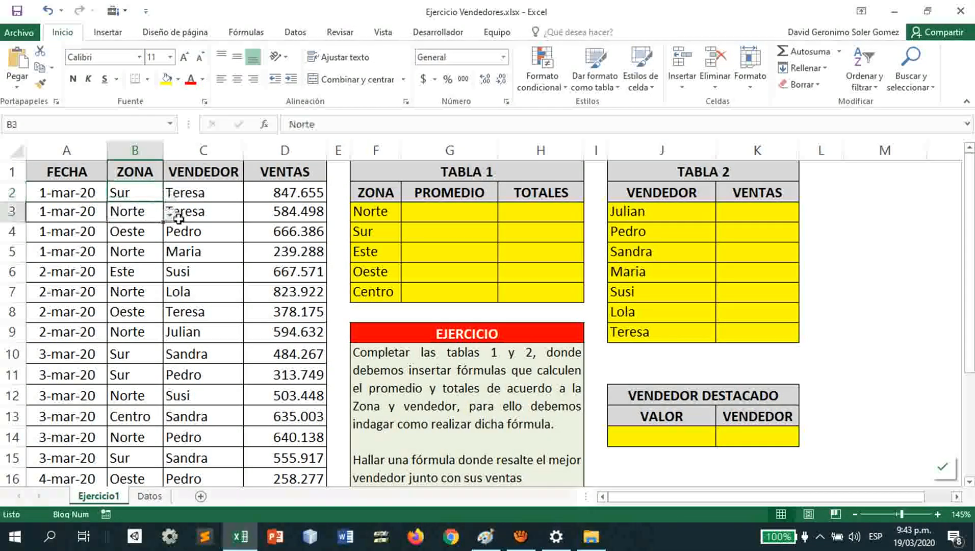
{"action": "left_click", "coordinate": [169, 214]}
{"action": "left_click", "coordinate": [122, 244]}
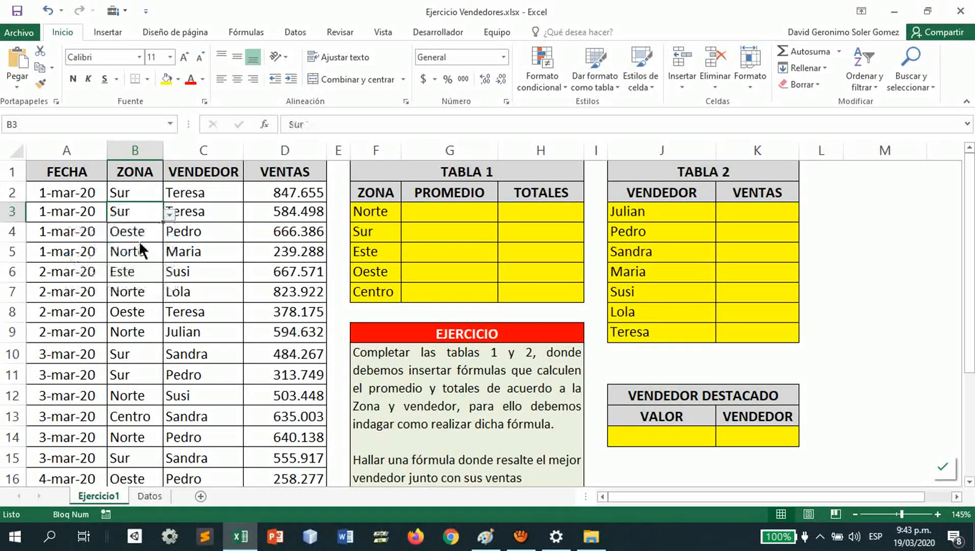
{"action": "left_click", "coordinate": [139, 237]}
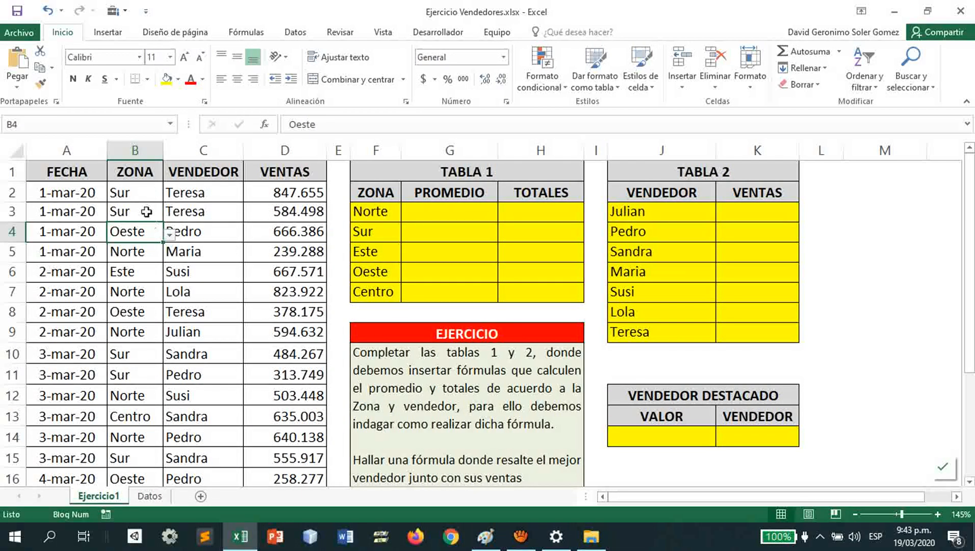
{"action": "key", "text": "ctrl+z"}
- View the zone options offered for B5 without choosing a different one
{"action": "left_click", "coordinate": [135, 252]}
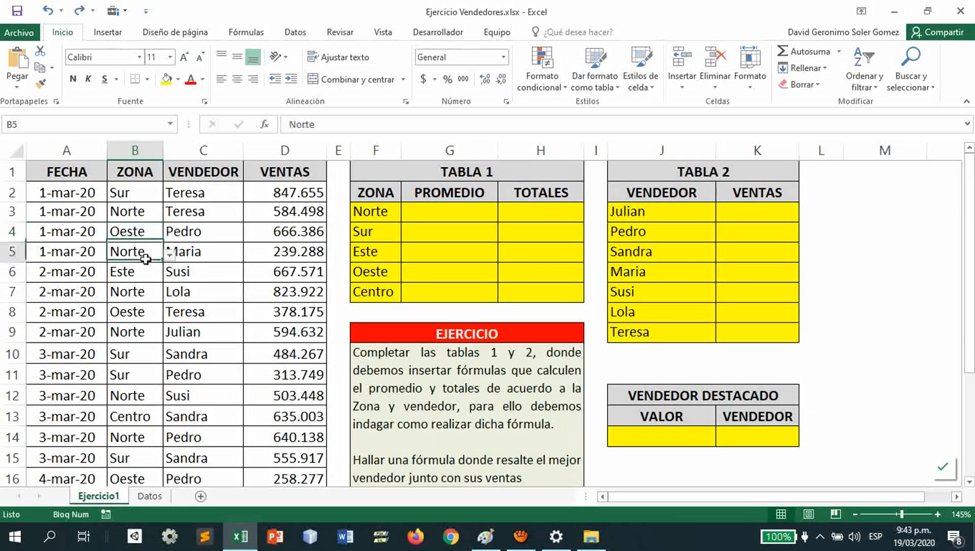
{"action": "left_click", "coordinate": [169, 253]}
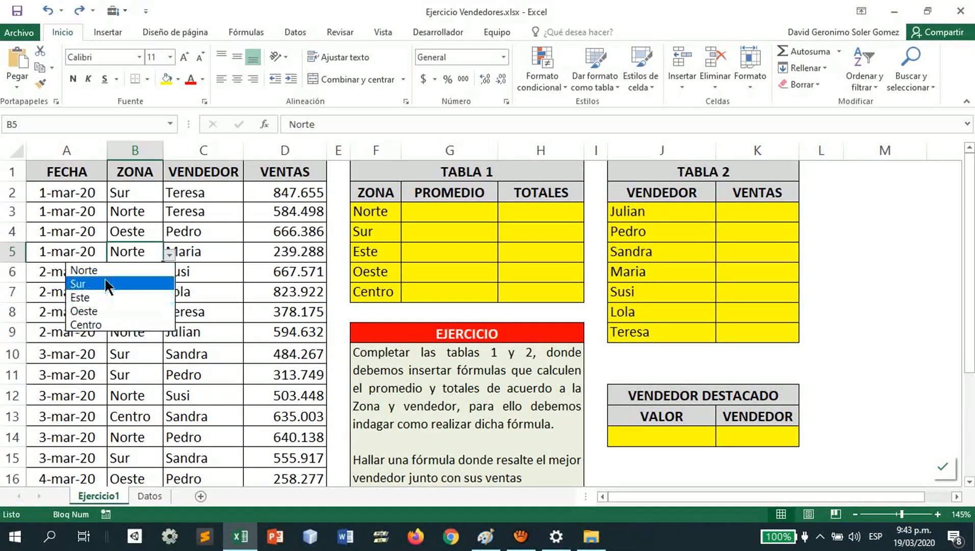
{"action": "key", "text": "Escape"}
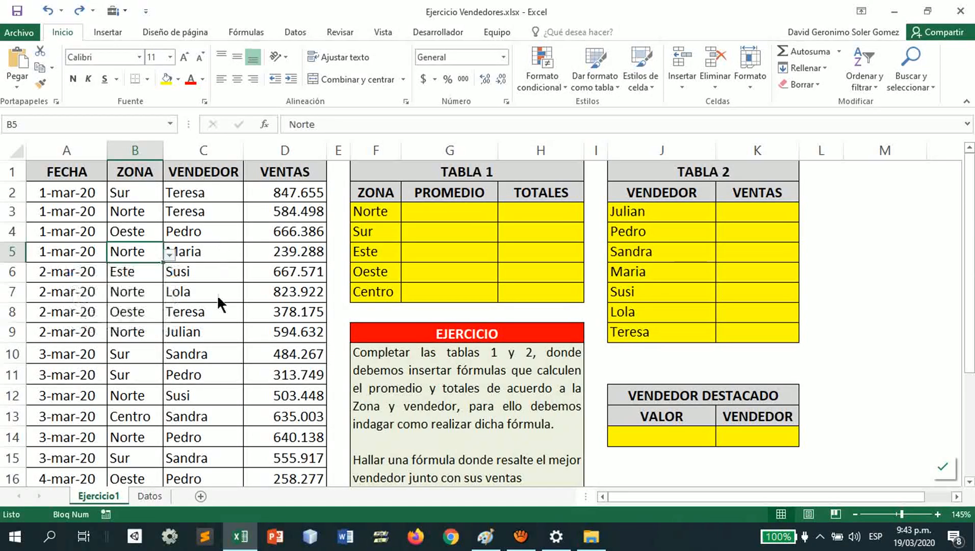
- Examine the ZONA and VENDEDOR source lists on the Datos sheet
{"action": "left_click", "coordinate": [150, 496]}
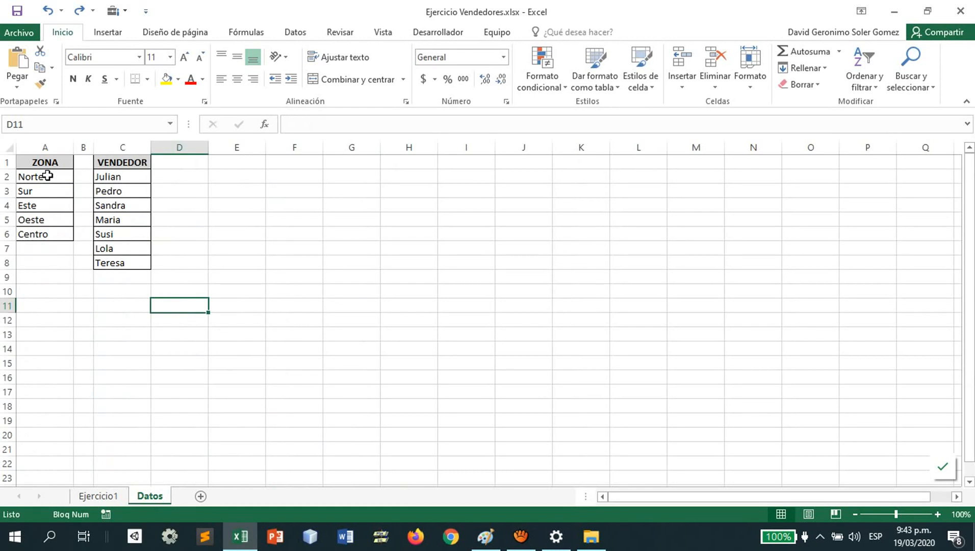
{"action": "left_click_drag", "start_coordinate": [52, 177], "coordinate": [57, 232]}
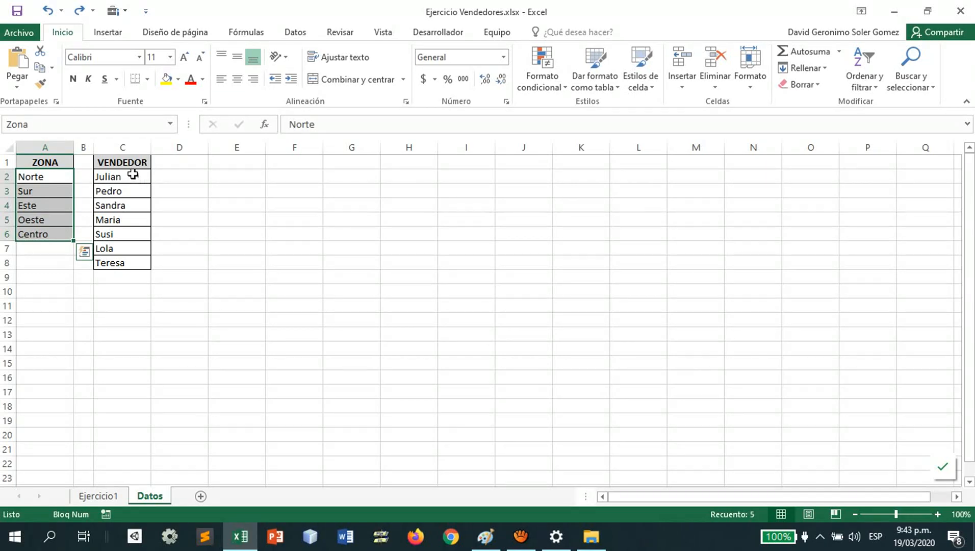
{"action": "left_click_drag", "start_coordinate": [132, 174], "coordinate": [132, 261]}
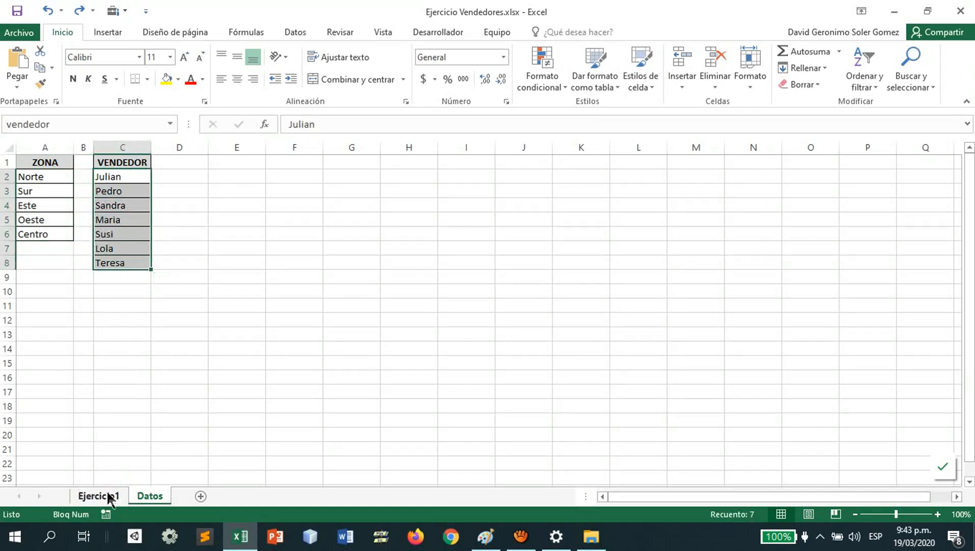
- Return to the Ejercicio1 sheet and select all zone entries in B2:B21 to review the range
{"action": "left_click", "coordinate": [97, 496]}
{"action": "left_click", "coordinate": [141, 194]}
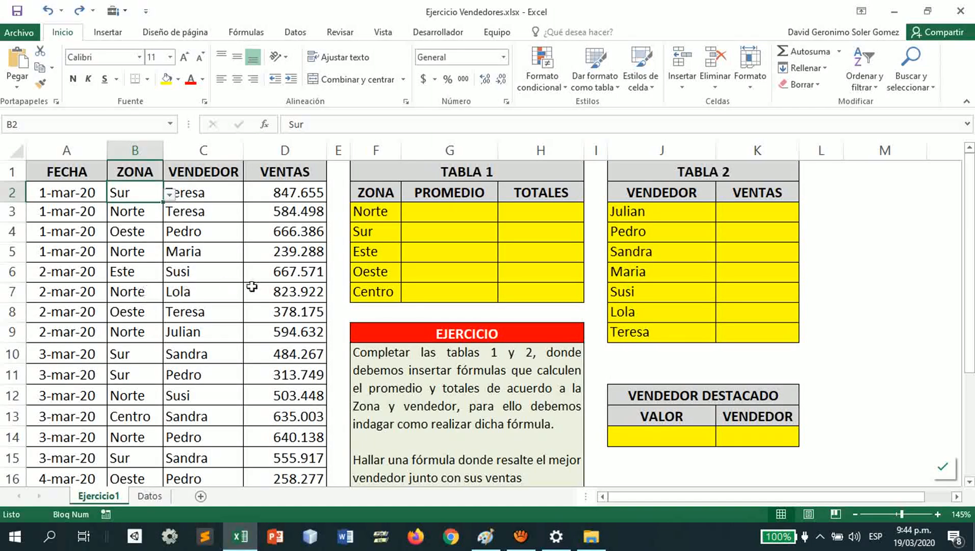
{"action": "left_click", "coordinate": [324, 213]}
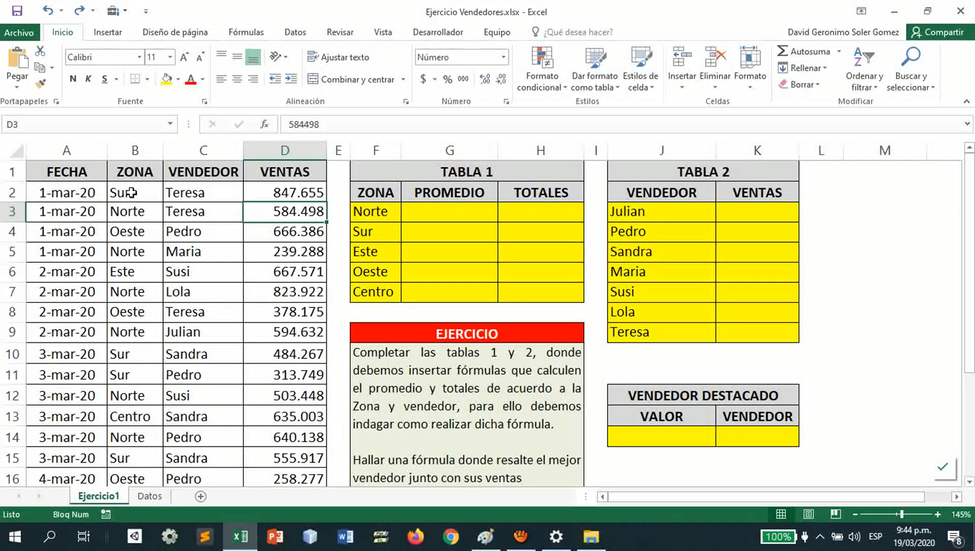
{"action": "left_click", "coordinate": [132, 193]}
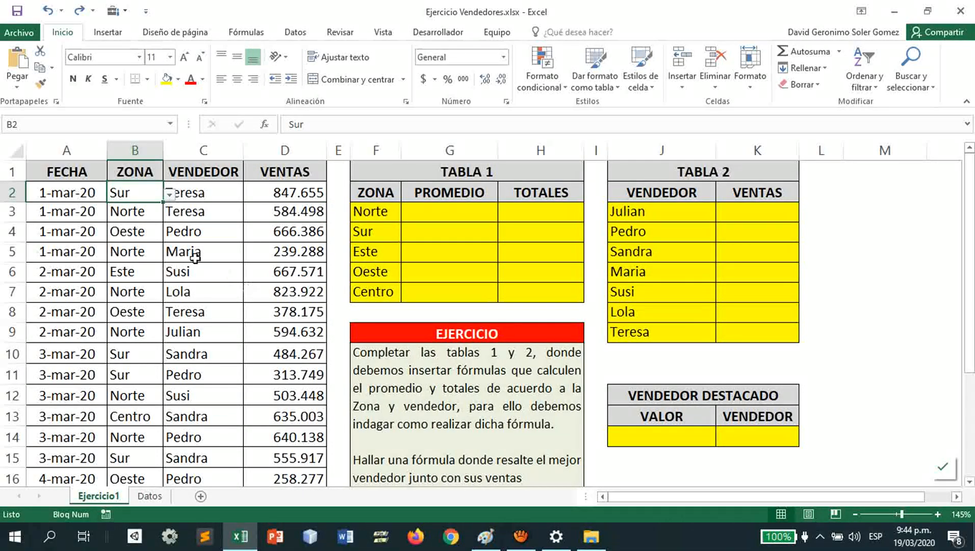
{"action": "left_click_drag", "start_coordinate": [137, 191], "coordinate": [137, 437]}
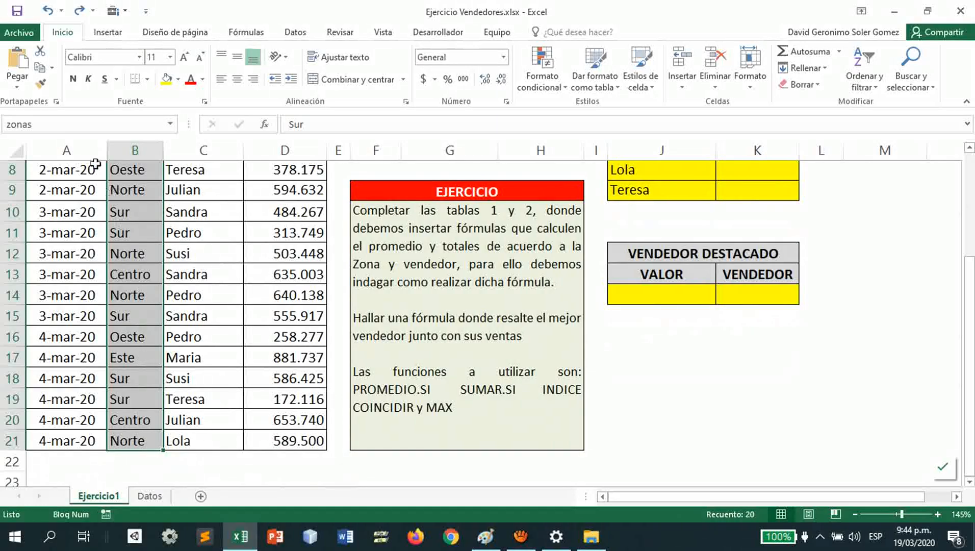
{"action": "scroll", "coordinate": [240, 311], "scroll_direction": "up", "scroll_amount": 3}
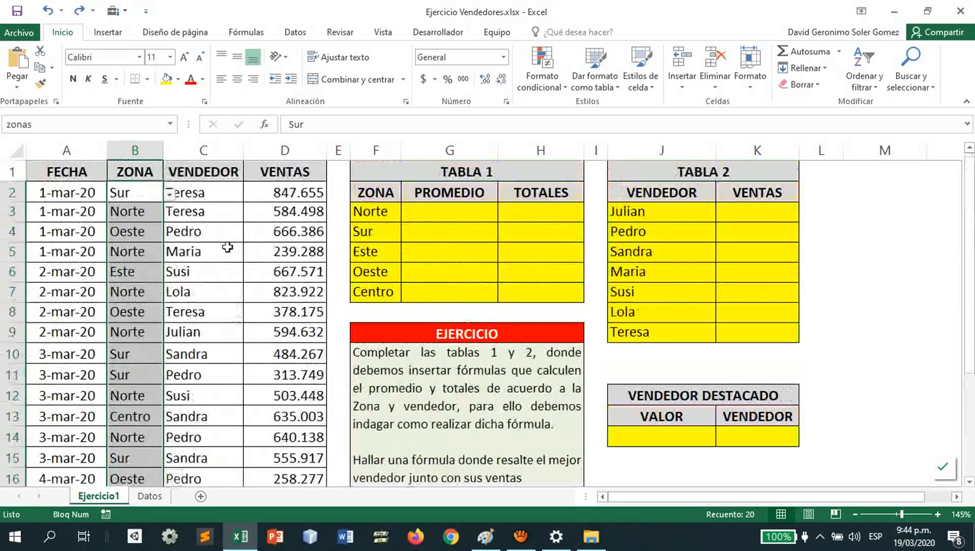
- Review the seller entries in C2:C21 and the Norte reference in F3 of TABLA 1
{"action": "left_click_drag", "start_coordinate": [214, 192], "coordinate": [212, 441]}
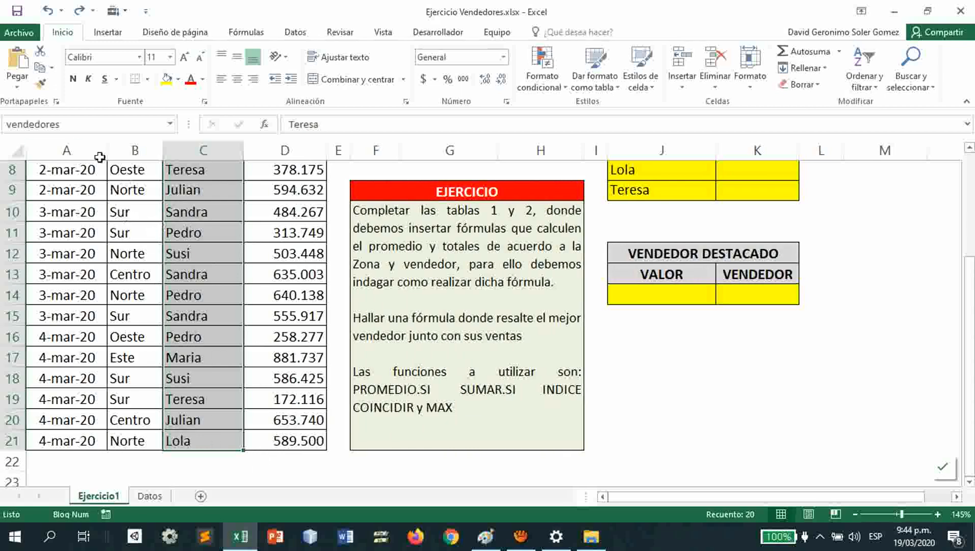
{"action": "scroll", "coordinate": [233, 333], "scroll_direction": "up", "scroll_amount": 3}
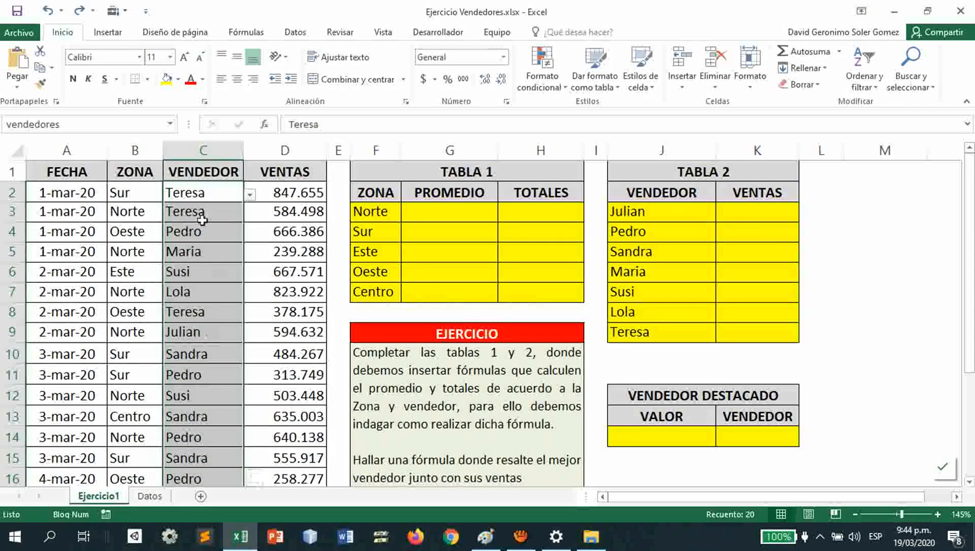
{"action": "left_click", "coordinate": [123, 194]}
{"action": "left_click", "coordinate": [441, 210]}
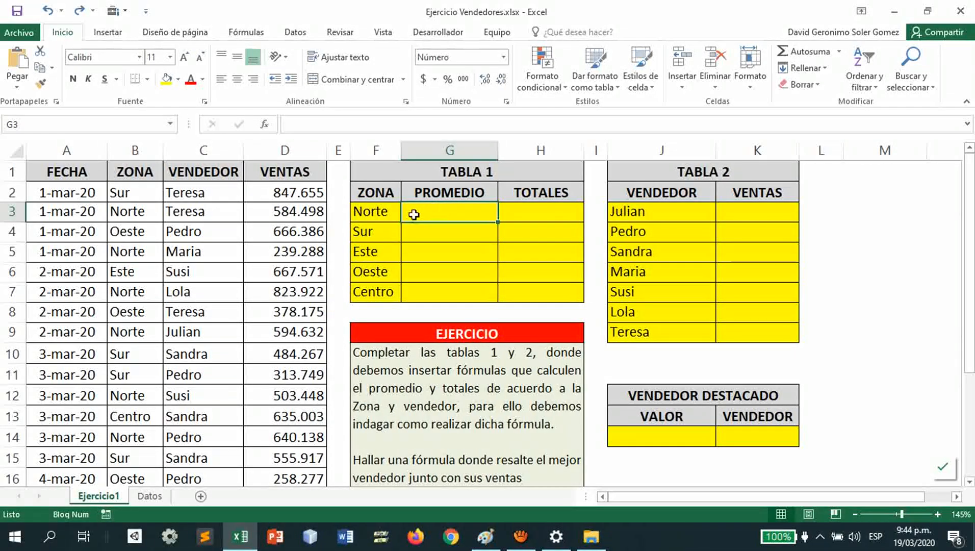
{"action": "left_click", "coordinate": [381, 210]}
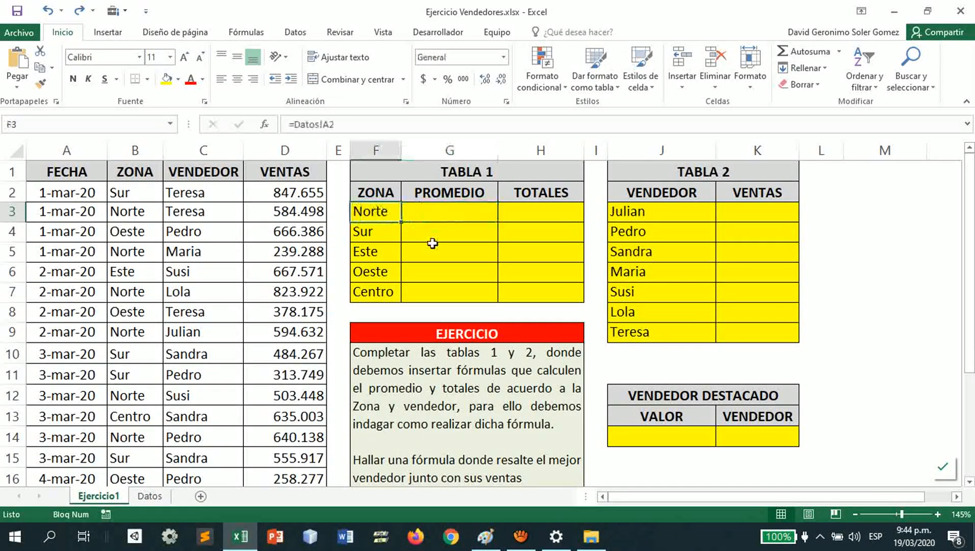
- Enter =PROMEDIO(D3;D5;D7;D14;D21) in G3 to average the individually picked Norte sales
{"action": "left_click", "coordinate": [426, 211]}
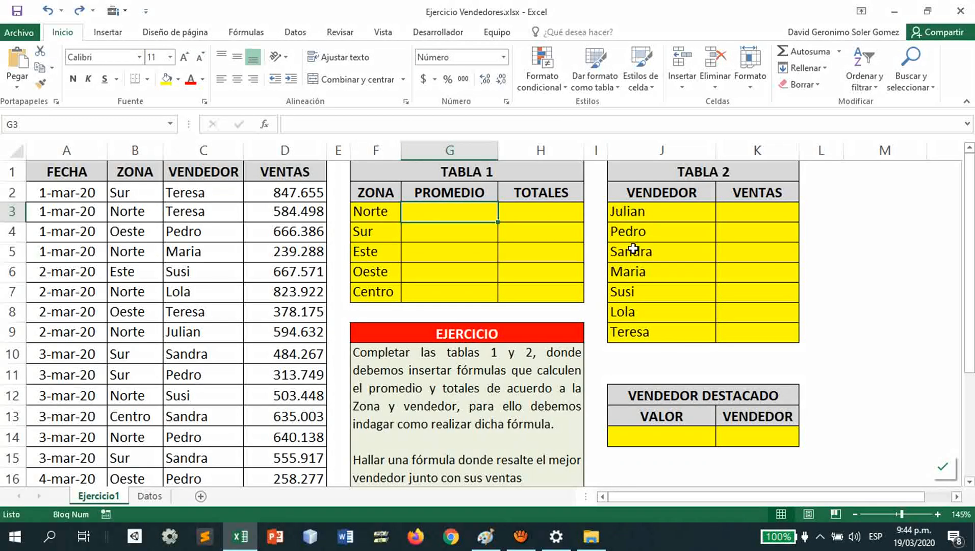
{"action": "type", "text": "="}
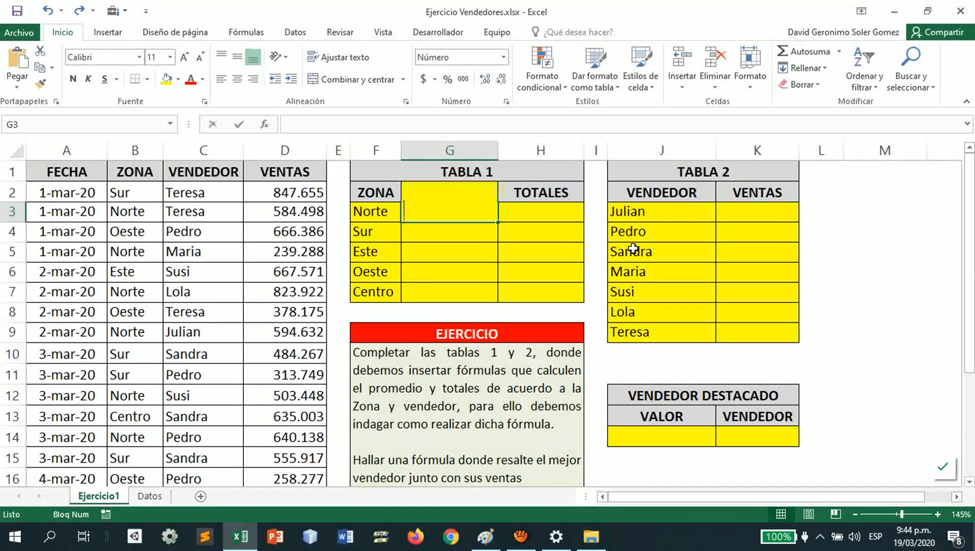
{"action": "type", "text": "PR"}
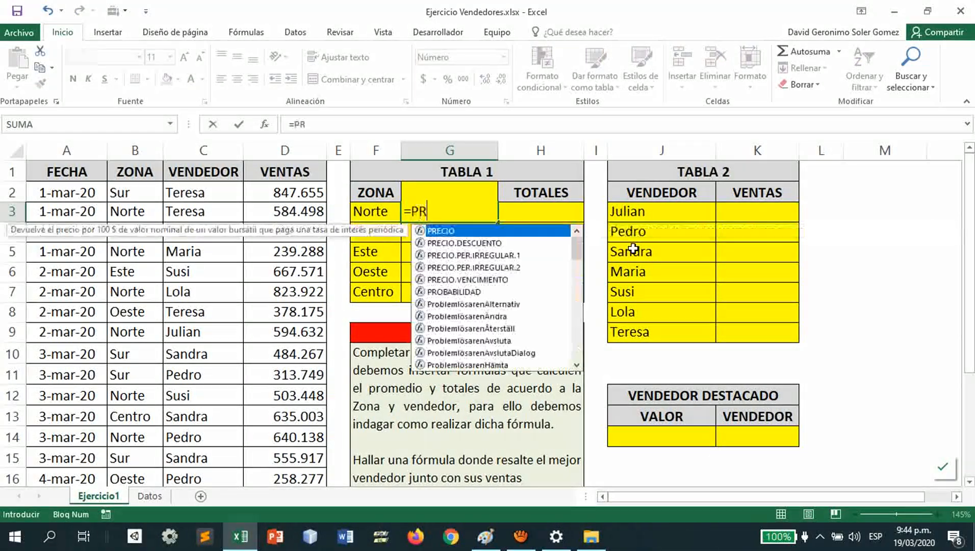
{"action": "type", "text": "OMEDIO"}
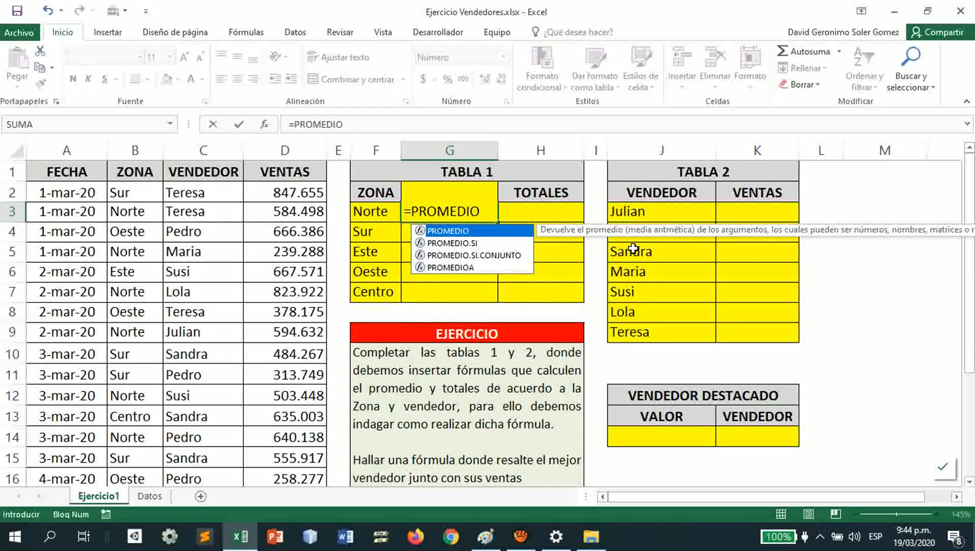
{"action": "type", "text": "("}
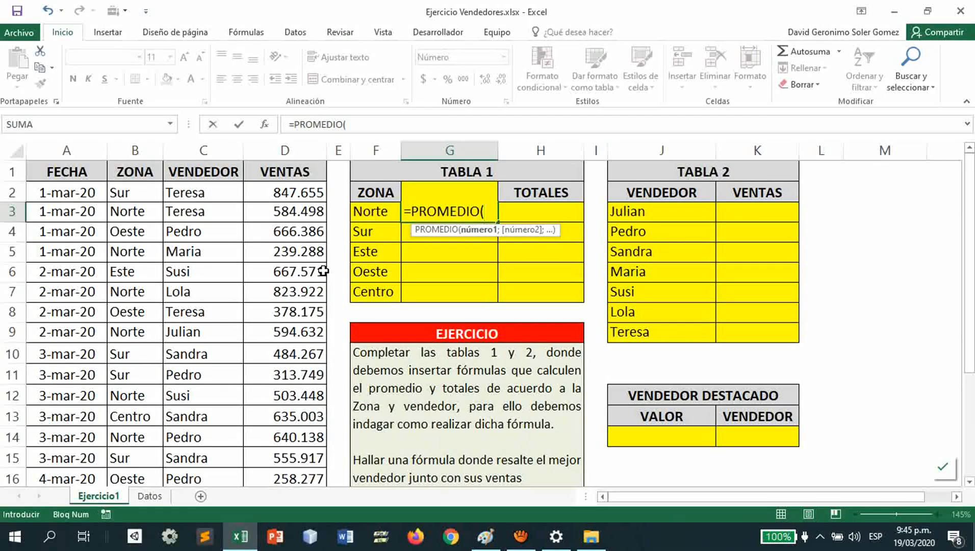
{"action": "left_click", "coordinate": [281, 212]}
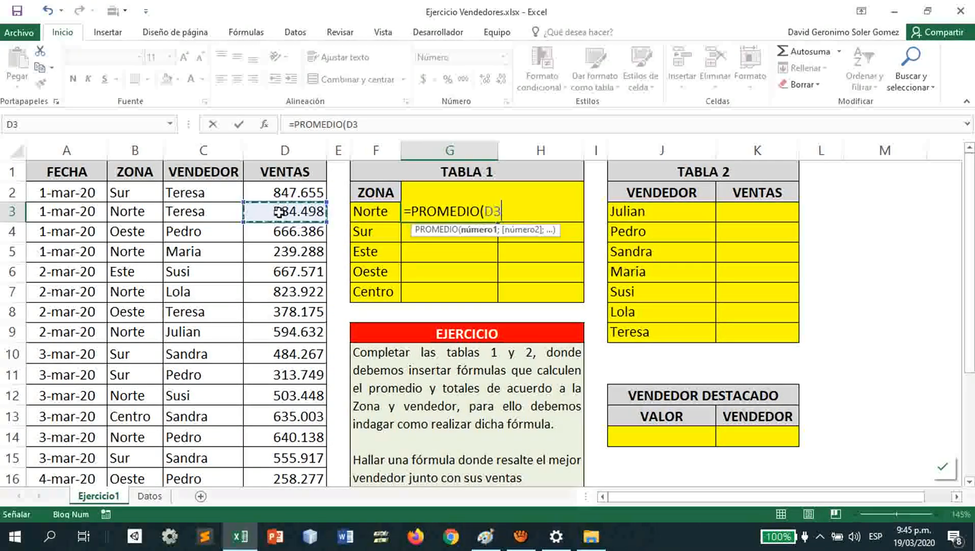
{"action": "left_click", "coordinate": [275, 252], "text": "ctrl"}
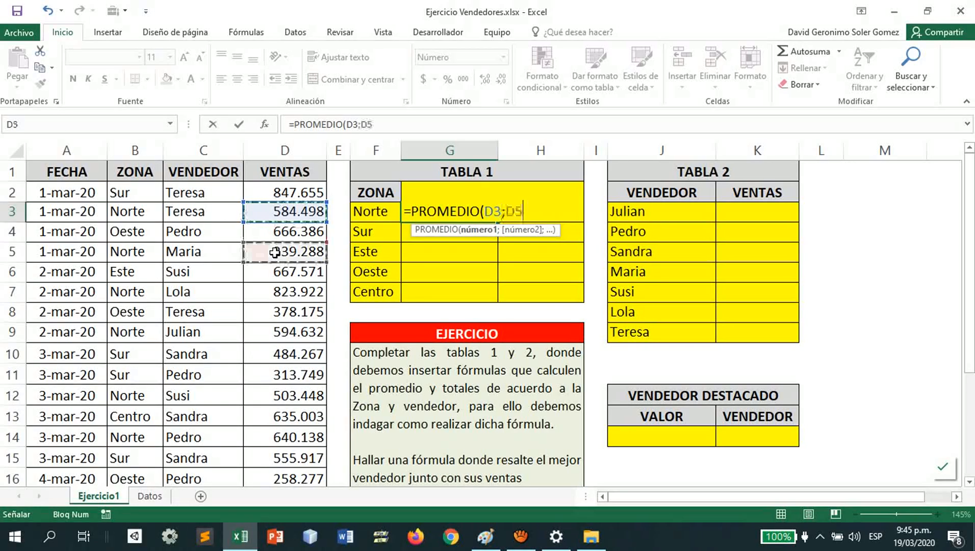
{"action": "left_click", "coordinate": [266, 288], "text": "ctrl"}
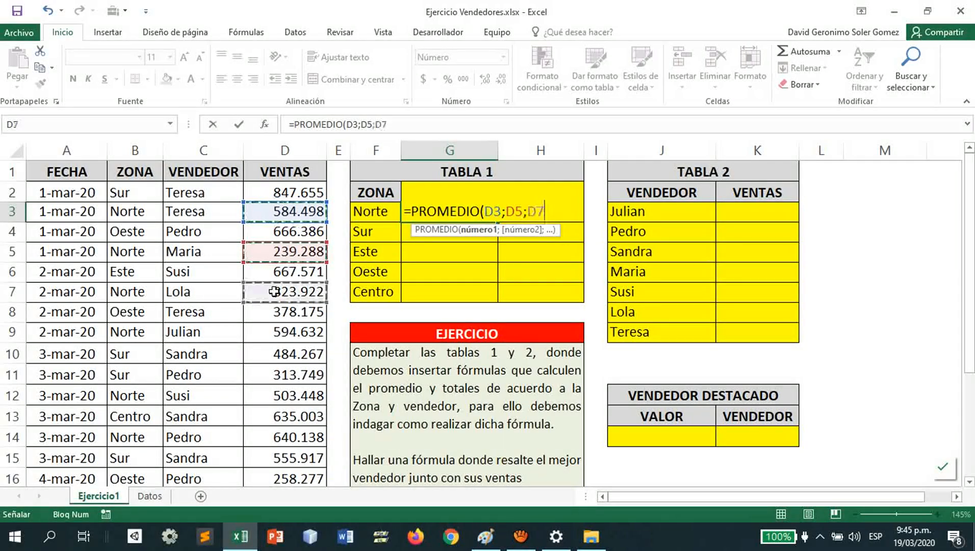
{"action": "left_click", "coordinate": [274, 439], "text": "ctrl"}
{"action": "scroll", "coordinate": [276, 439], "scroll_direction": "down", "scroll_amount": 3}
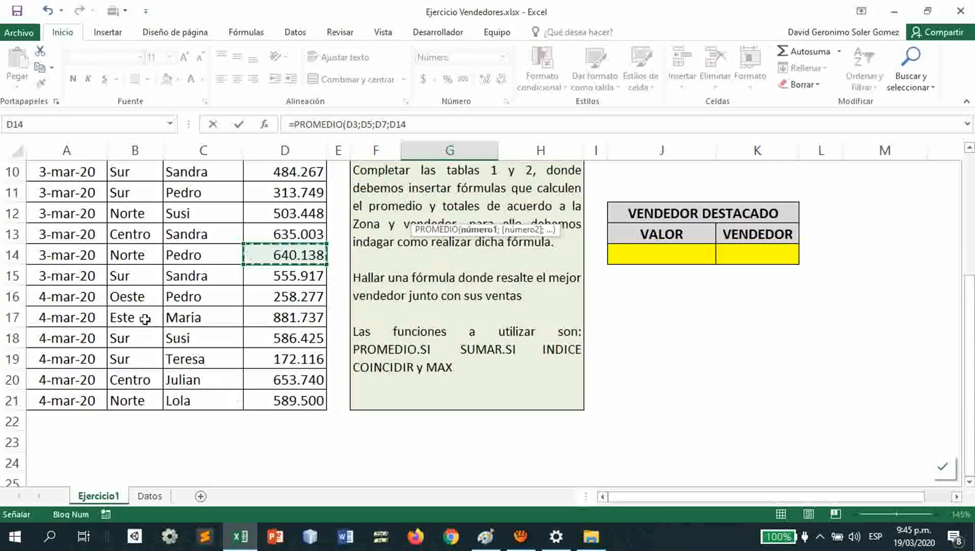
{"action": "left_click", "coordinate": [296, 400], "text": "ctrl"}
{"action": "type", "text": ")"}
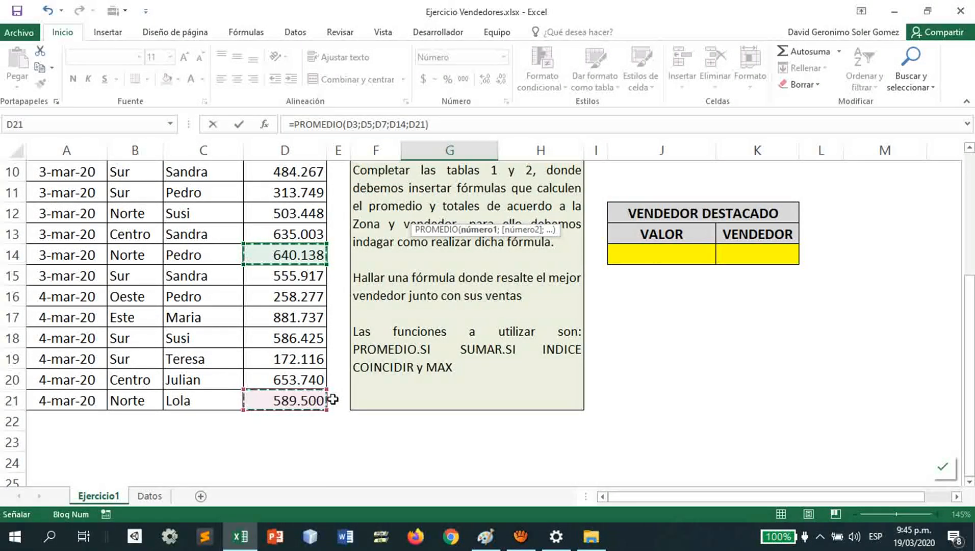
{"action": "key", "text": "Return"}
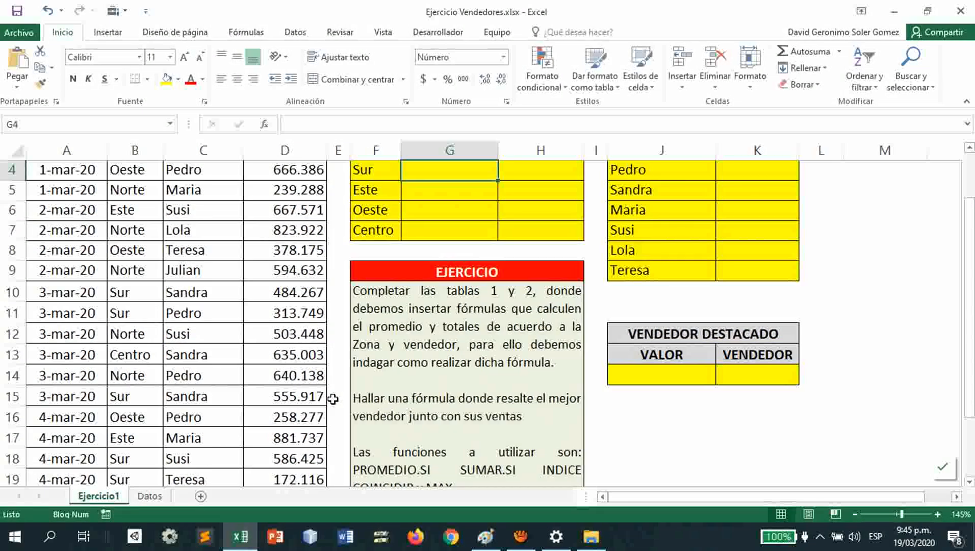
- Open the Norte average formula in G3 and check its referenced sales cells against the zone list, leaving it as is
{"action": "left_click", "coordinate": [449, 211]}
{"action": "double_click", "coordinate": [449, 211]}
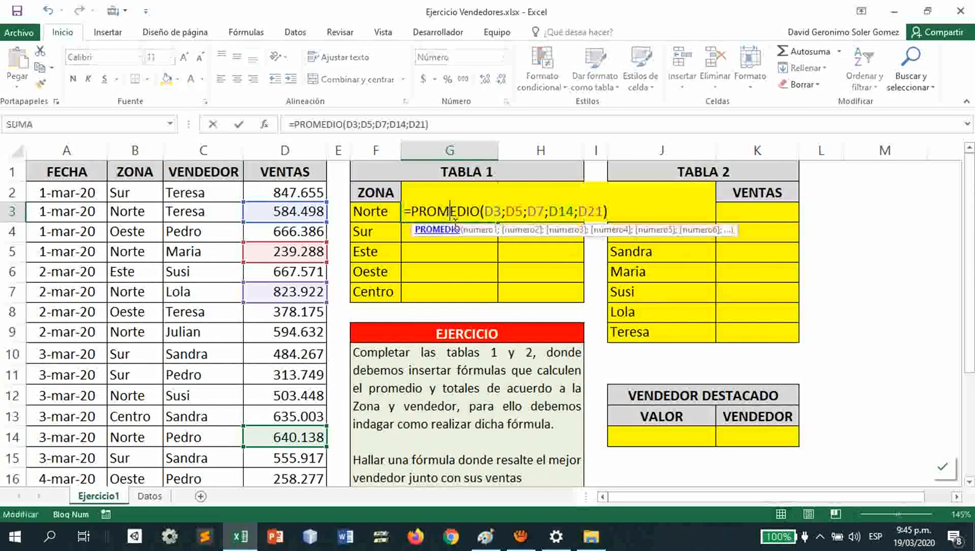
{"action": "left_click", "coordinate": [631, 210]}
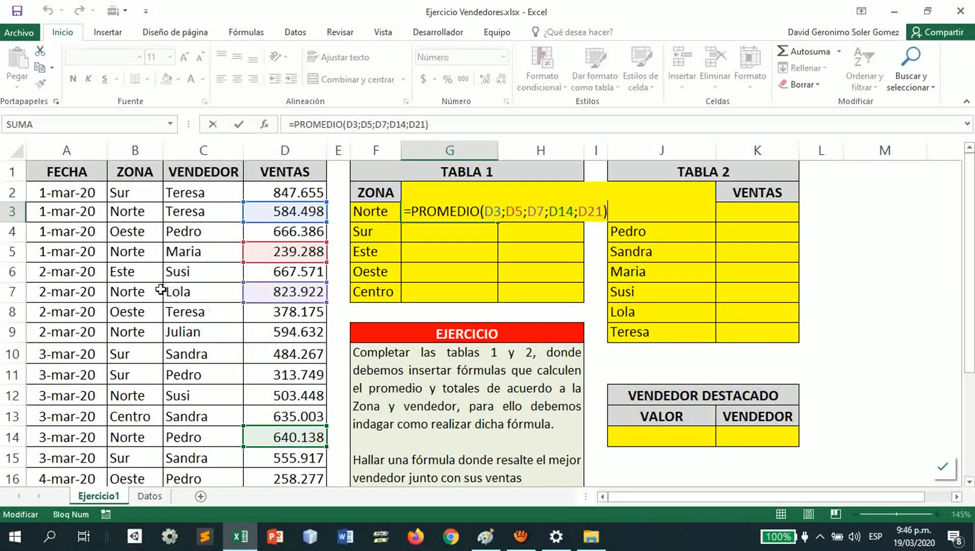
{"action": "scroll", "coordinate": [160, 289], "scroll_direction": "down", "scroll_amount": 4}
{"action": "scroll", "coordinate": [163, 293], "scroll_direction": "up", "scroll_amount": 4}
{"action": "key", "text": "Return"}
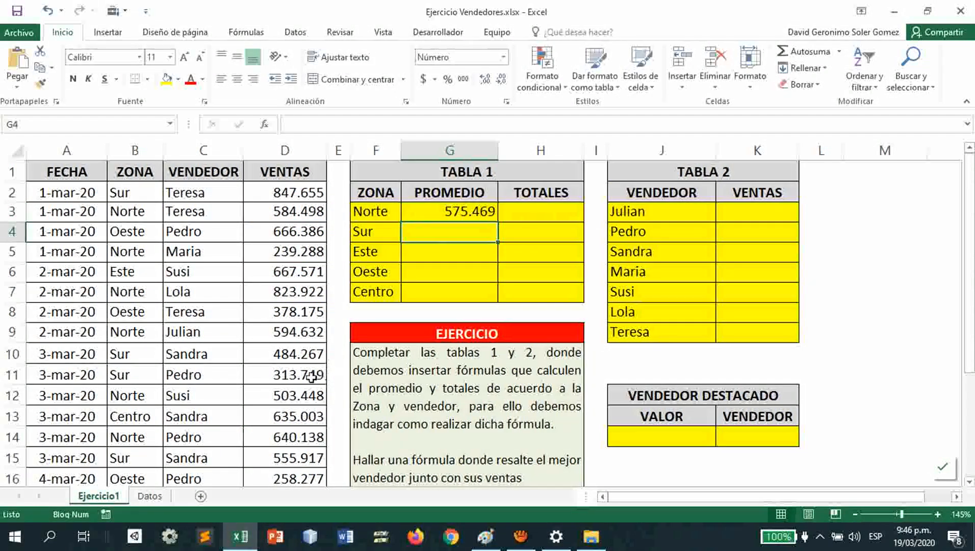
- Change the zone in B2 to Norte
{"action": "left_click", "coordinate": [123, 194]}
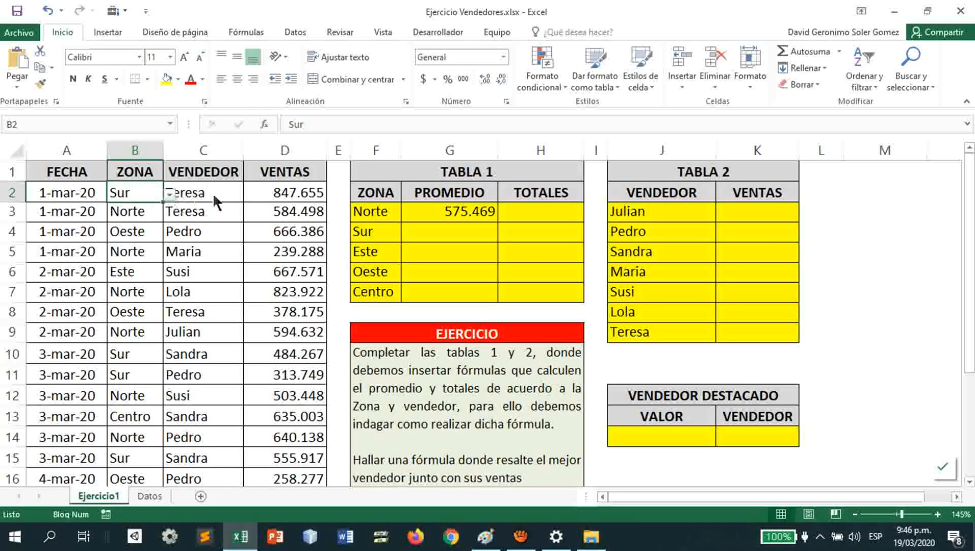
{"action": "left_click", "coordinate": [169, 193]}
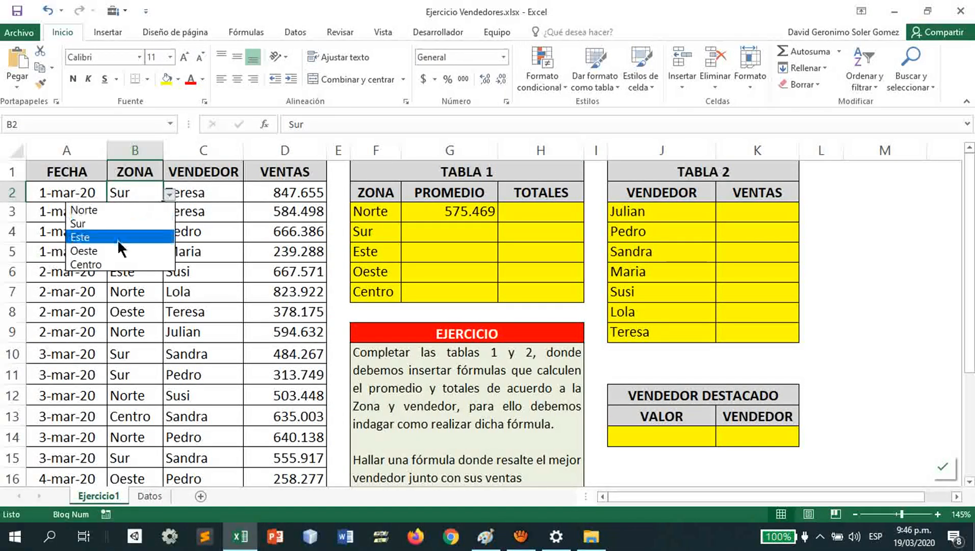
{"action": "left_click", "coordinate": [113, 209]}
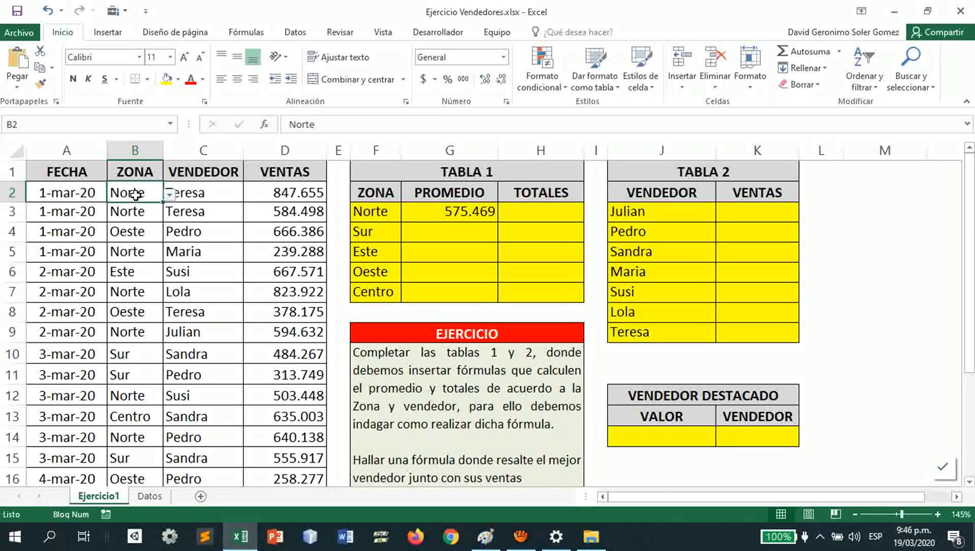
- Begin replacing the formula in G3 with a conditional average, entering =PROMEDIO.SI( as its start
{"action": "left_click", "coordinate": [453, 212]}
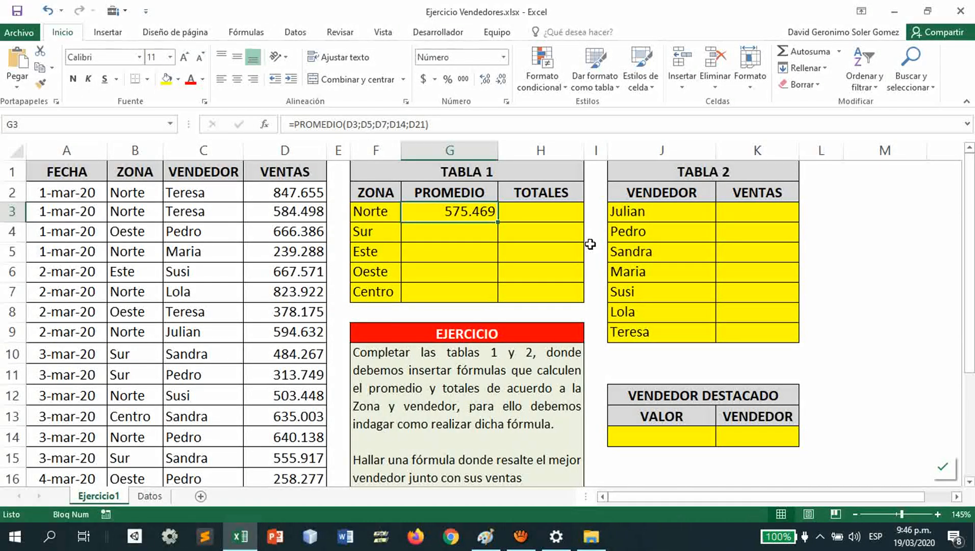
{"action": "type", "text": "=S"}
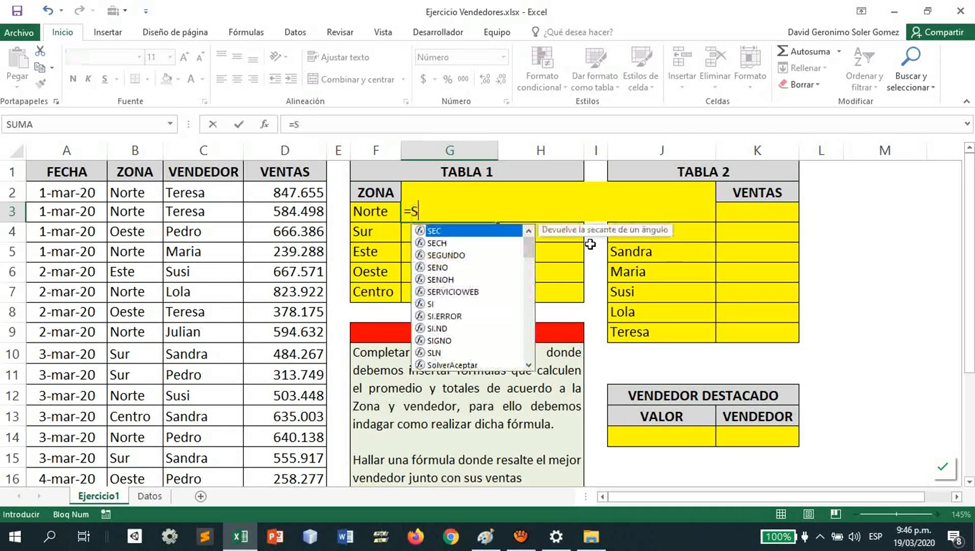
{"action": "key", "text": "BackSpace"}
{"action": "type", "text": "PROMEDIO.SI"}
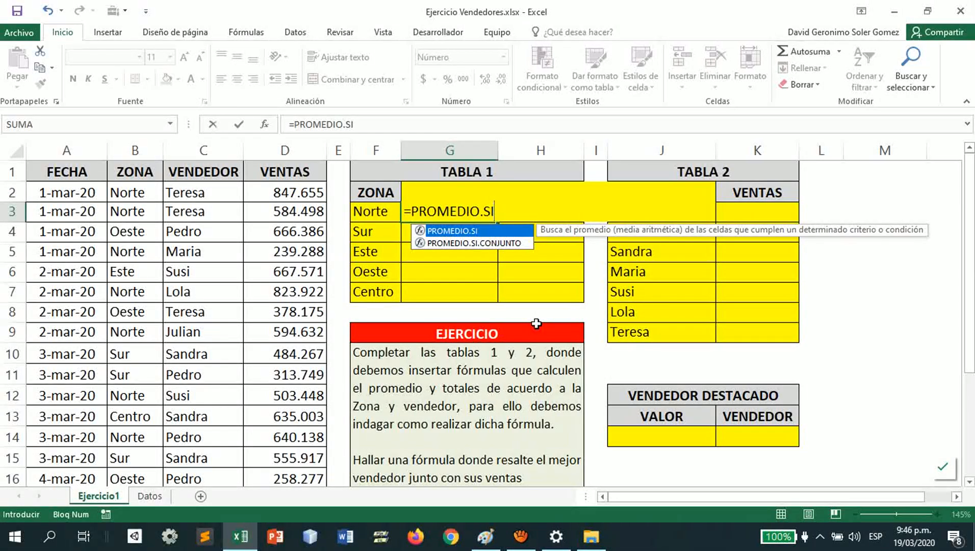
{"action": "type", "text": "("}
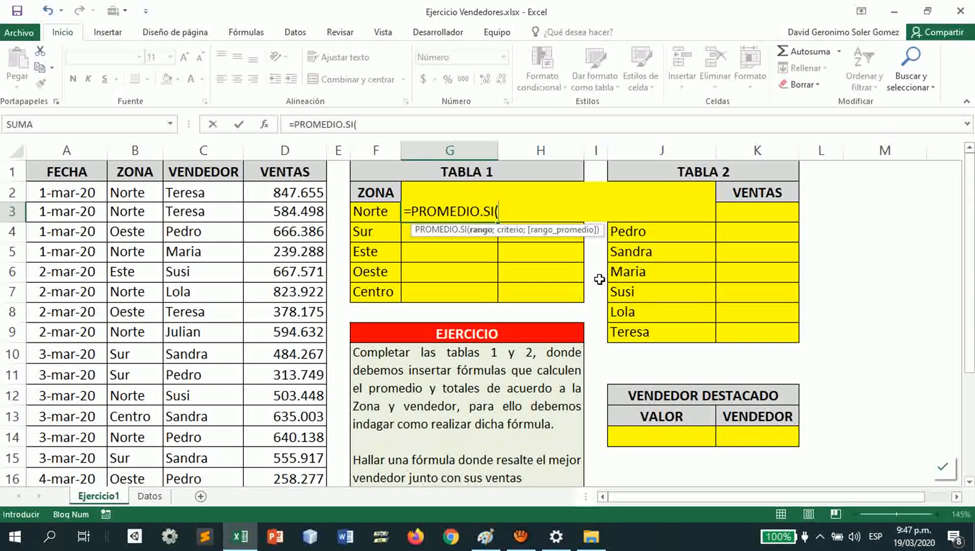
- Switch to the workbook screenshot in Paint and outline the ZONA entries, the Norte cell in TABLA 1 and the VENTAS entries with thick black rectangles
{"action": "key", "text": "alt+Tab"}
{"action": "key", "text": "alt+Tab"}
{"action": "key", "text": "alt+Tab"}
{"action": "key", "text": "alt+Tab"}
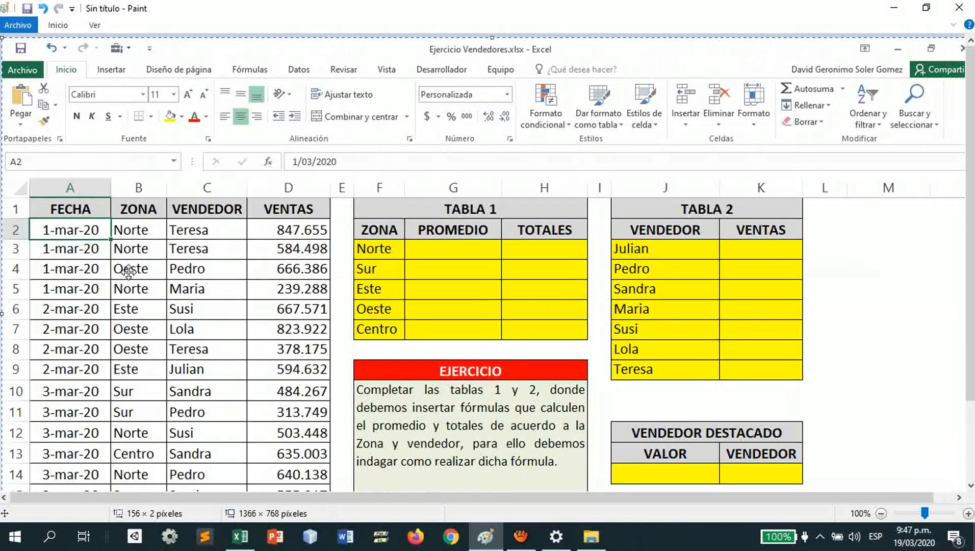
{"action": "double_click", "coordinate": [55, 23]}
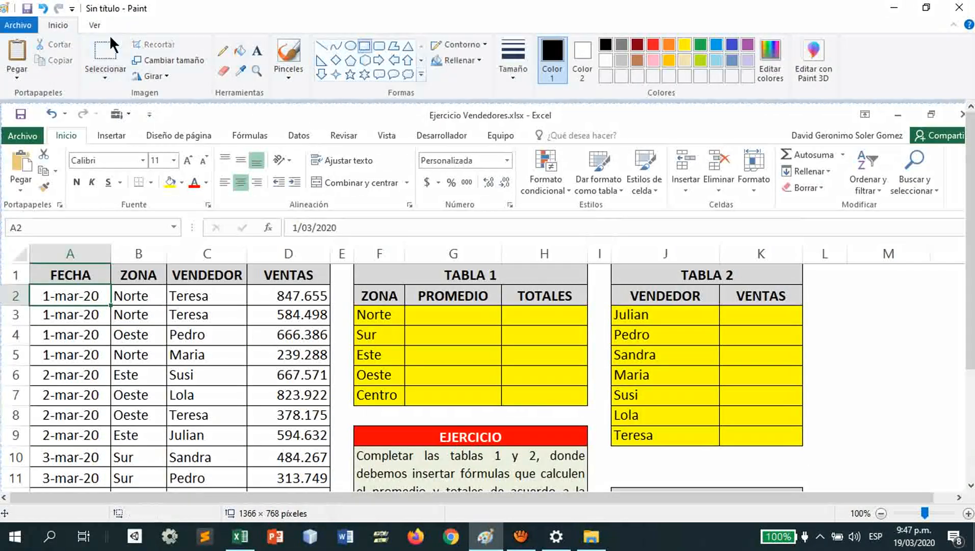
{"action": "double_click", "coordinate": [68, 24]}
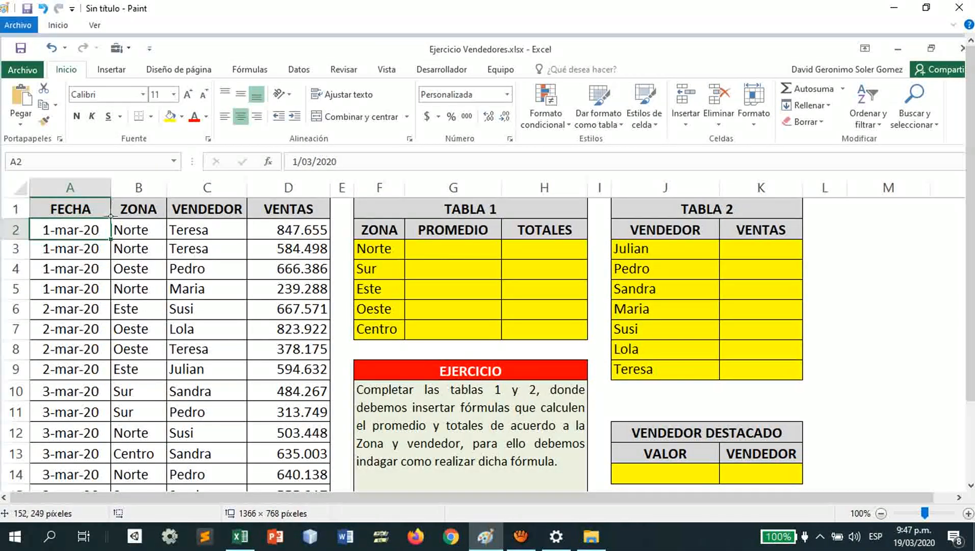
{"action": "mouse_move", "coordinate": [111, 216]}
{"action": "left_mouse_down"}
{"action": "mouse_move", "coordinate": [127, 394]}
{"action": "mouse_move", "coordinate": [167, 484]}
{"action": "left_mouse_up"}
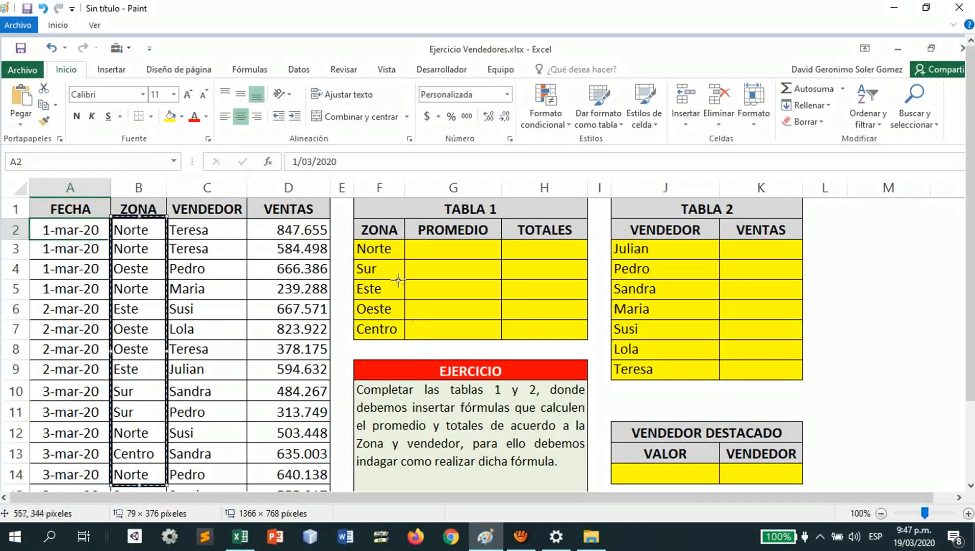
{"action": "mouse_move", "coordinate": [348, 236]}
{"action": "left_mouse_down"}
{"action": "mouse_move", "coordinate": [359, 259]}
{"action": "mouse_move", "coordinate": [402, 261]}
{"action": "left_mouse_up"}
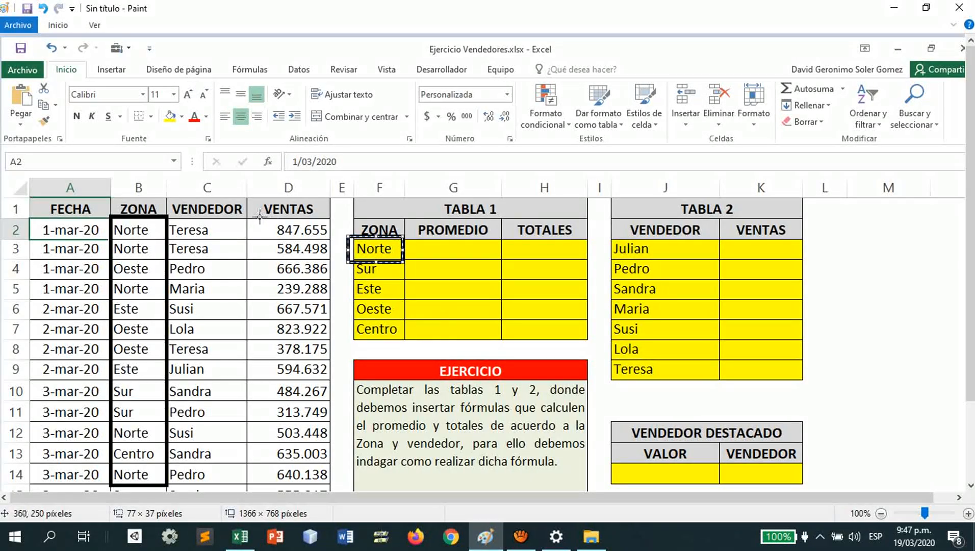
{"action": "mouse_move", "coordinate": [254, 218]}
{"action": "left_mouse_down"}
{"action": "mouse_move", "coordinate": [299, 231]}
{"action": "mouse_move", "coordinate": [331, 303]}
{"action": "mouse_move", "coordinate": [333, 489]}
{"action": "left_mouse_up"}
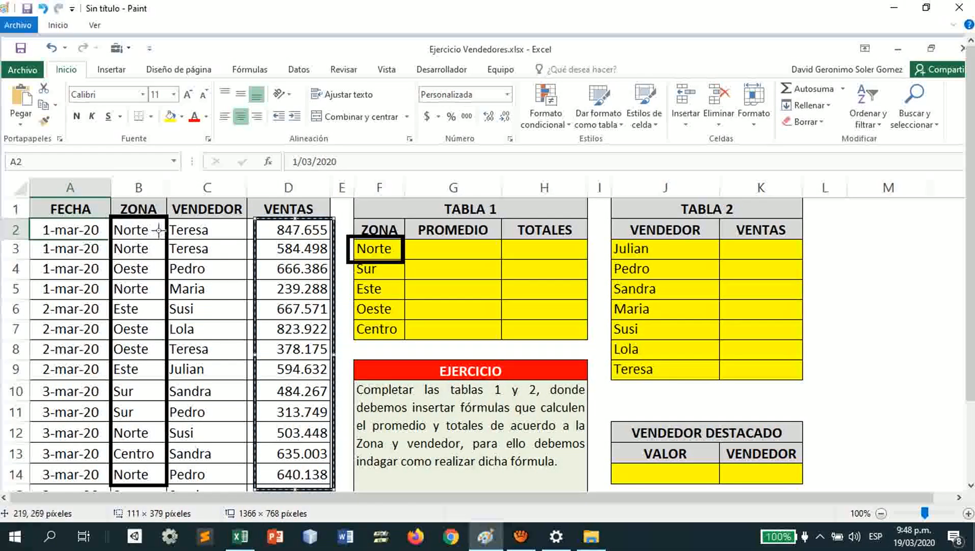
- Draw thick black bars linking Norte to its sales in rows 2, 3 and 5, and undo the bar drawn in row 12
{"action": "left_click_drag", "start_coordinate": [157, 230], "coordinate": [271, 232]}
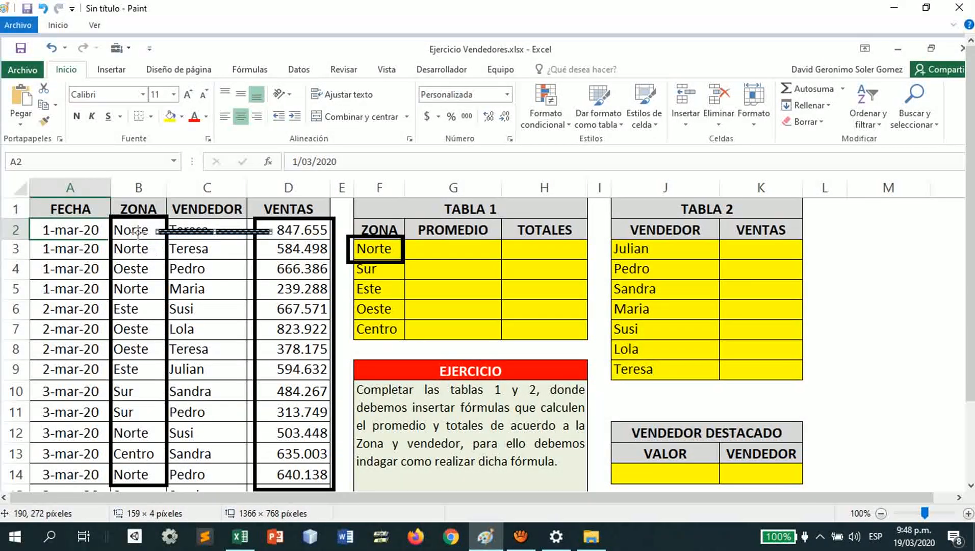
{"action": "left_click_drag", "start_coordinate": [158, 248], "coordinate": [269, 248]}
{"action": "left_click_drag", "start_coordinate": [158, 289], "coordinate": [267, 289]}
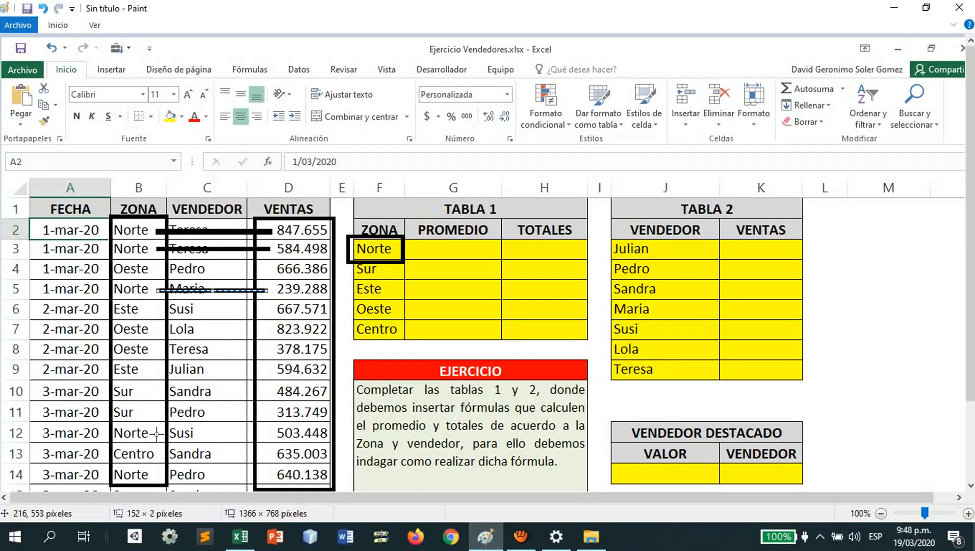
{"action": "left_click_drag", "start_coordinate": [156, 433], "coordinate": [264, 433]}
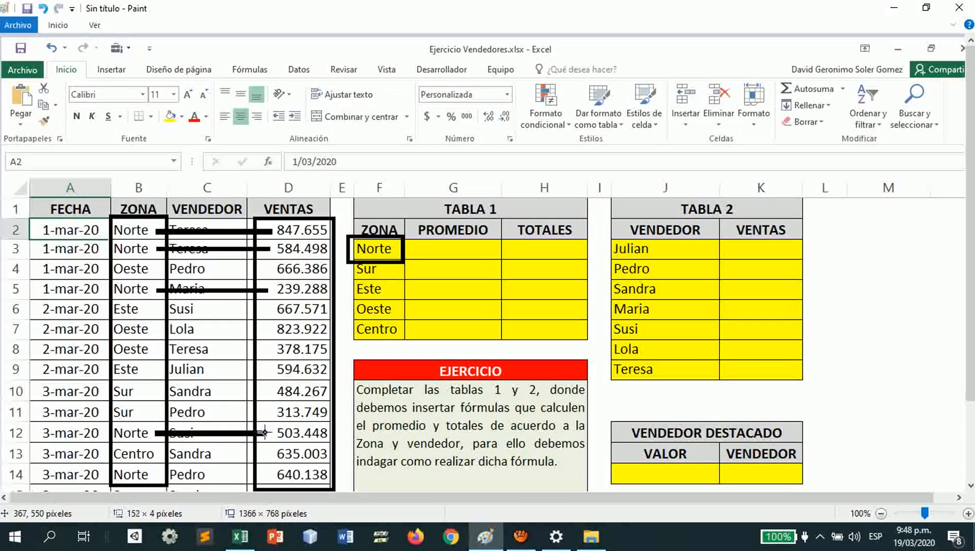
{"action": "key", "text": "ctrl+z"}
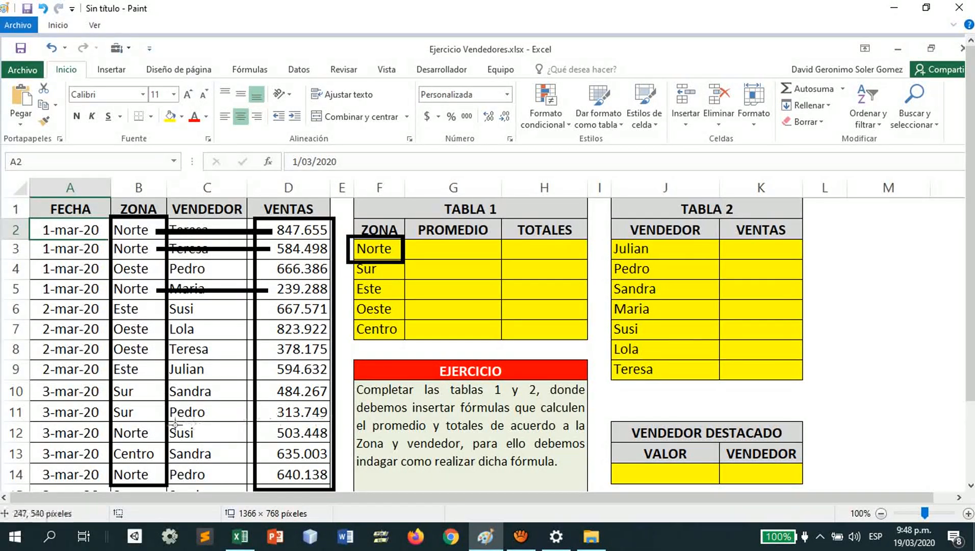
- Draw thick black bars linking Norte to its sales in rows 12 and 14 of the screenshot
{"action": "left_click_drag", "start_coordinate": [156, 433], "coordinate": [270, 432]}
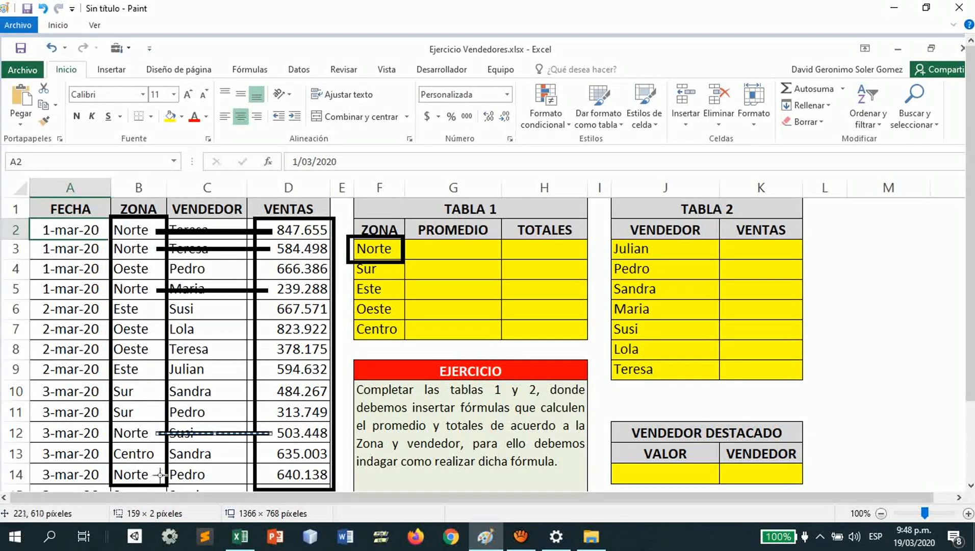
{"action": "left_click_drag", "start_coordinate": [160, 474], "coordinate": [268, 475]}
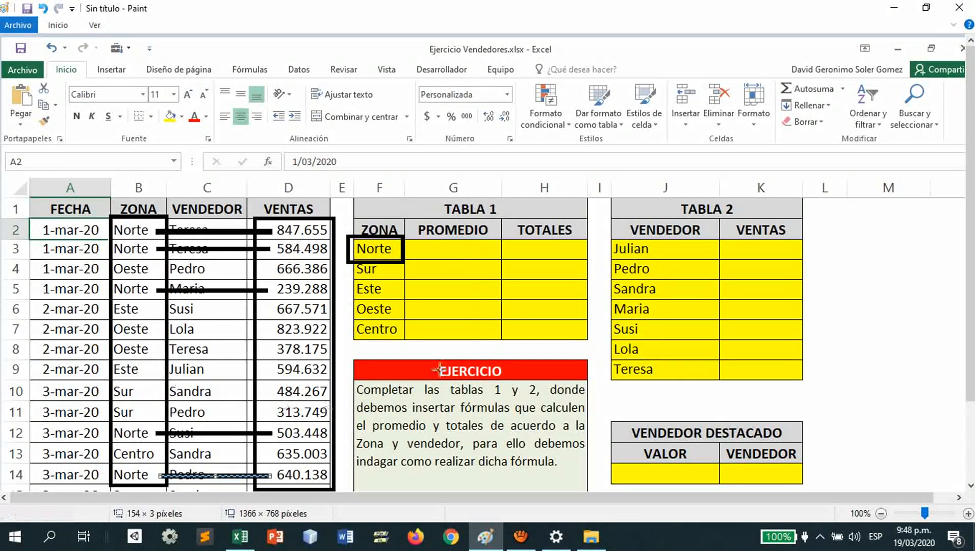
- Switch to the Excel workbook and complete the Norte average in G3 as =PROMEDIO.SI(ZONAS;F3;ventas), picking the sales range D2:D21
{"action": "key", "text": "alt+Tab"}
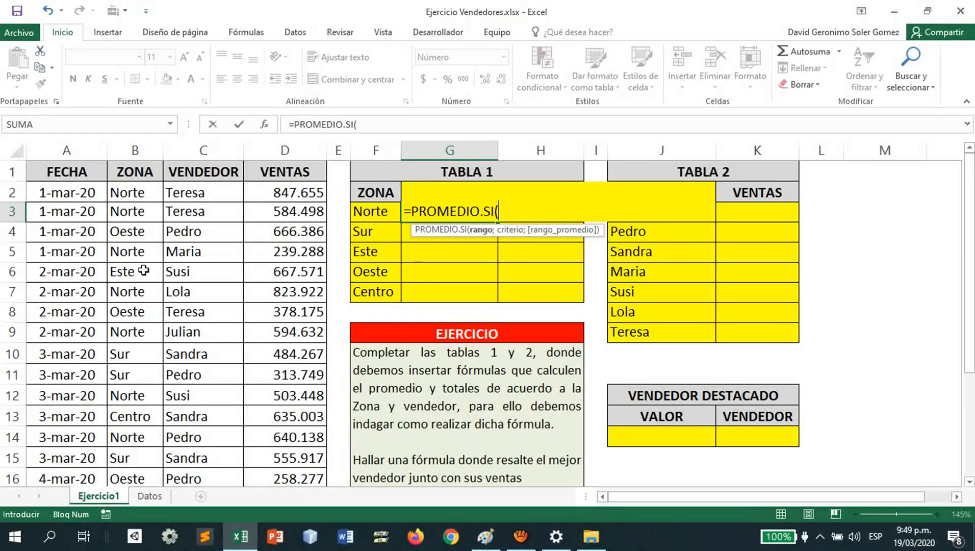
{"action": "type", "text": "ZONAS"}
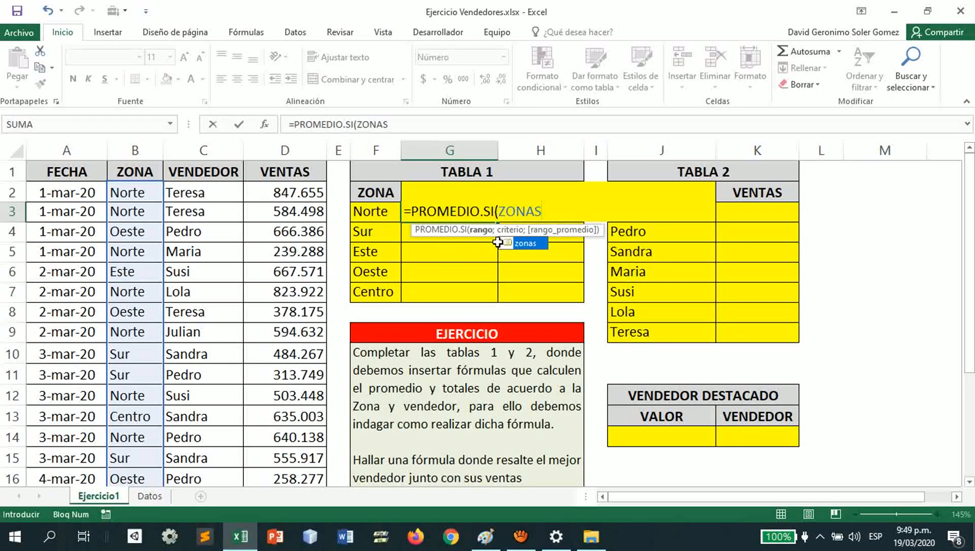
{"action": "type", "text": ";"}
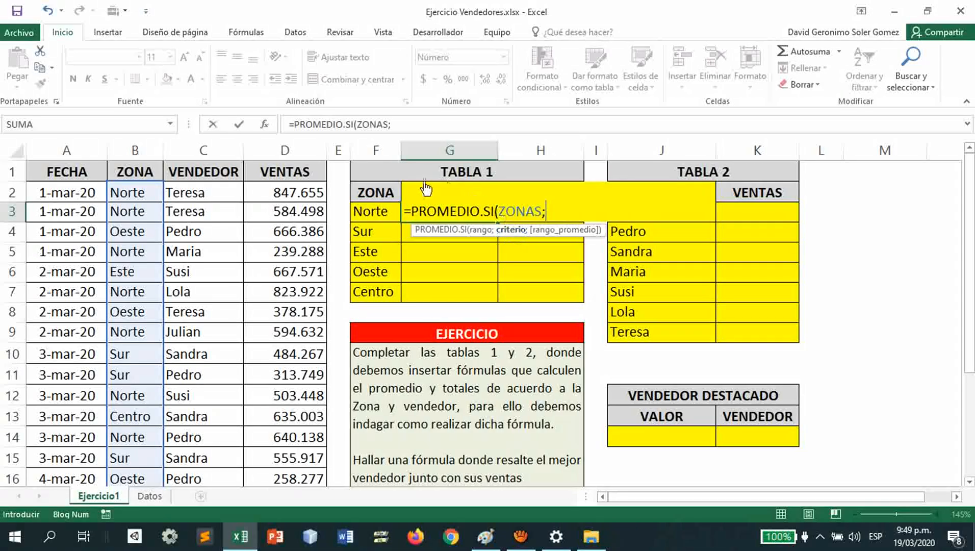
{"action": "left_click", "coordinate": [376, 213]}
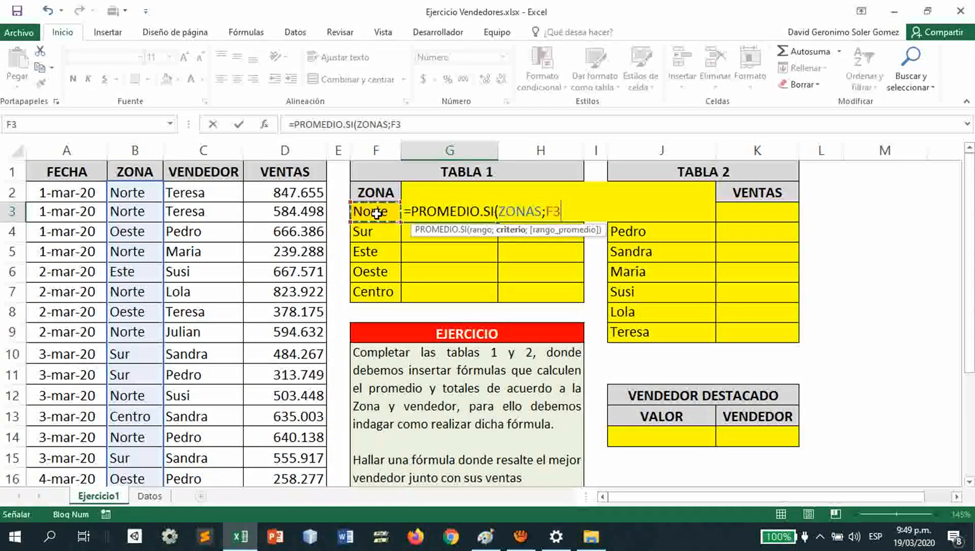
{"action": "type", "text": ";"}
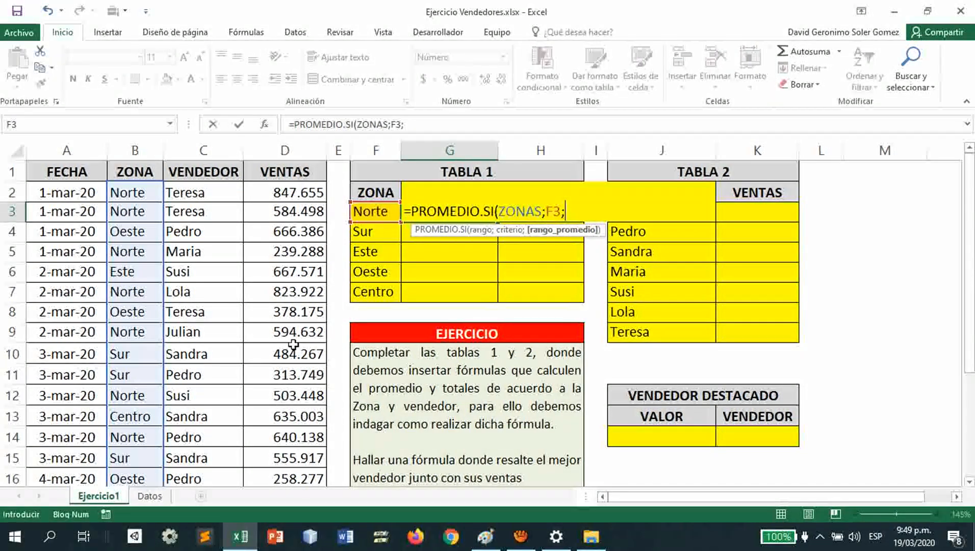
{"action": "left_click_drag", "start_coordinate": [298, 196], "coordinate": [273, 426]}
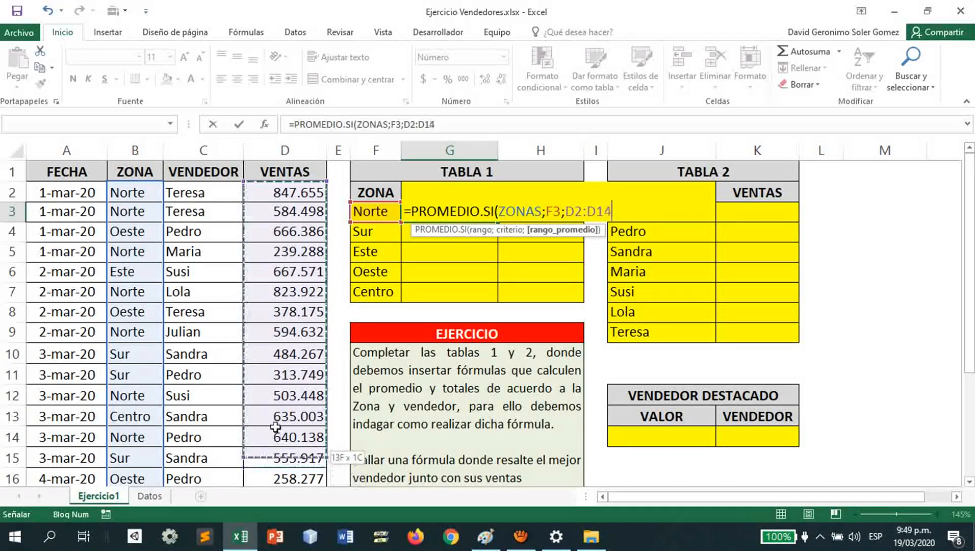
{"action": "mouse_move", "coordinate": [275, 428]}
{"action": "left_mouse_down"}
{"action": "mouse_move", "coordinate": [277, 503]}
{"action": "mouse_move", "coordinate": [286, 421]}
{"action": "mouse_move", "coordinate": [281, 442]}
{"action": "left_mouse_up"}
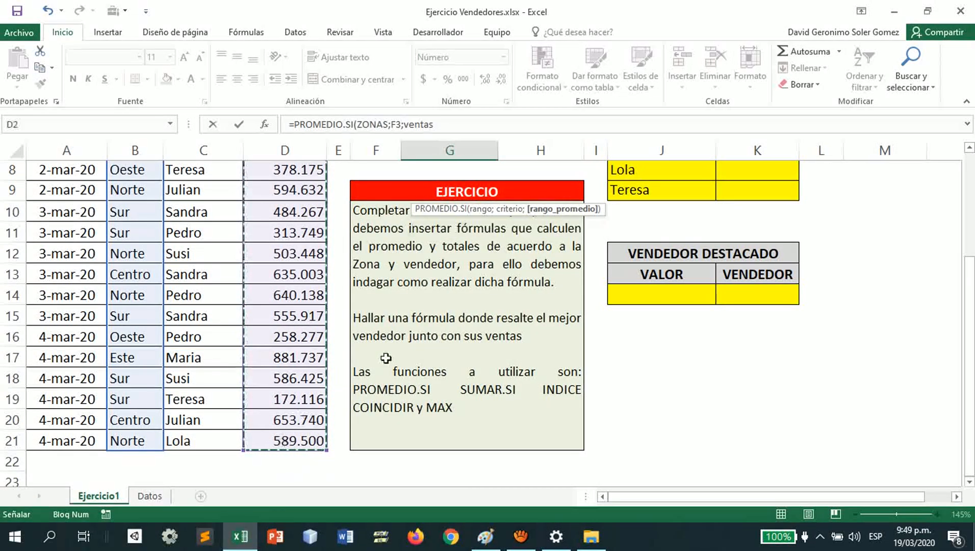
{"action": "scroll", "coordinate": [383, 422], "scroll_direction": "up", "scroll_amount": 3}
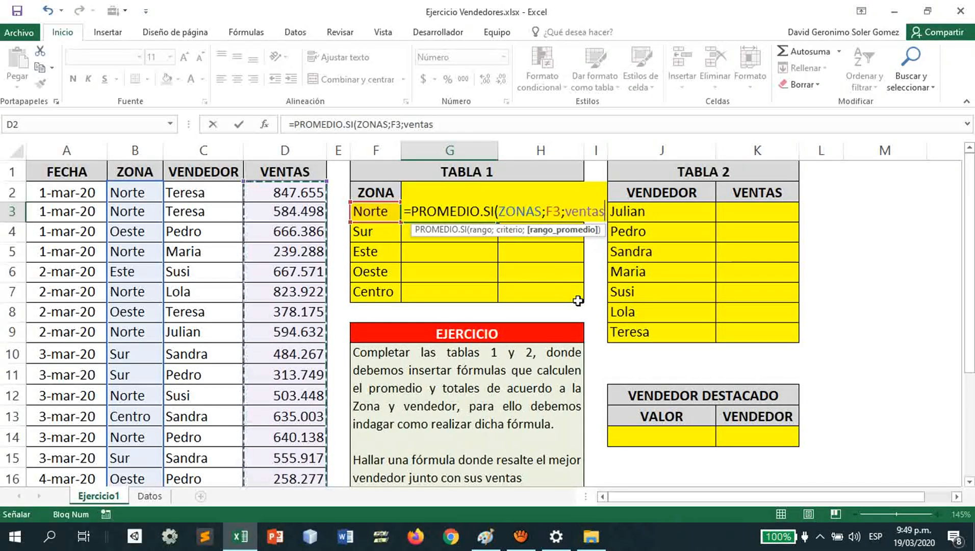
{"action": "type", "text": ")"}
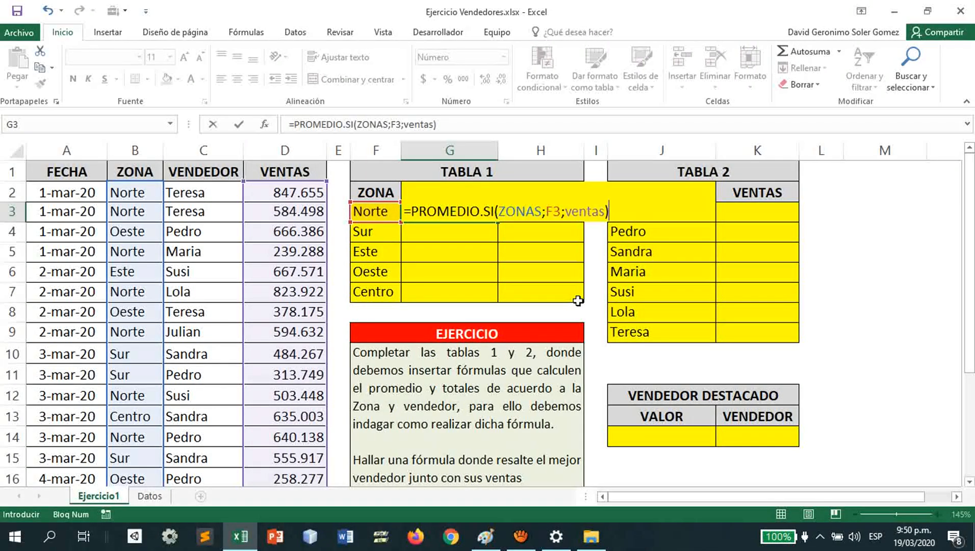
{"action": "key", "text": "Return"}
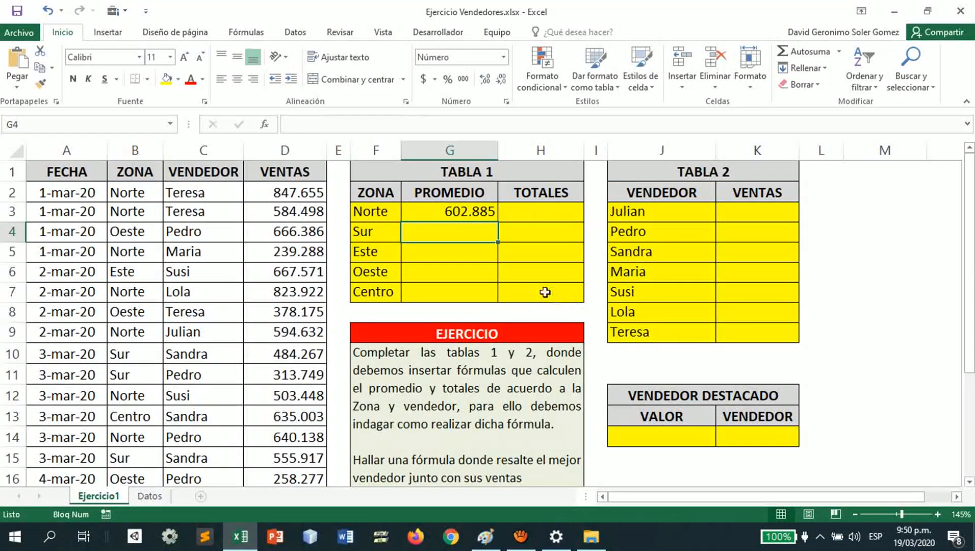
- Compare the Norte entries in the ZONA column with their VENTAS values and review the average formula in G3
{"action": "left_click", "coordinate": [464, 212]}
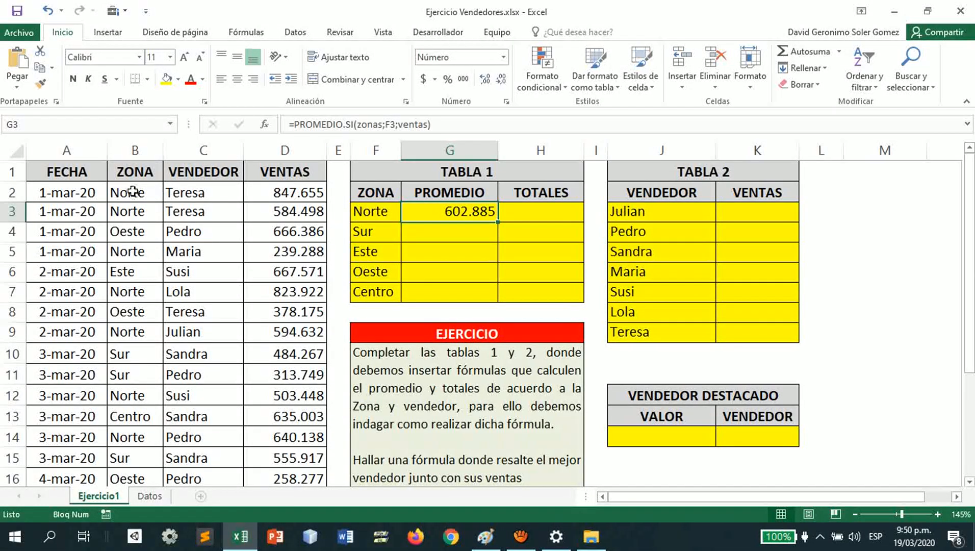
{"action": "left_click_drag", "start_coordinate": [132, 190], "coordinate": [135, 399]}
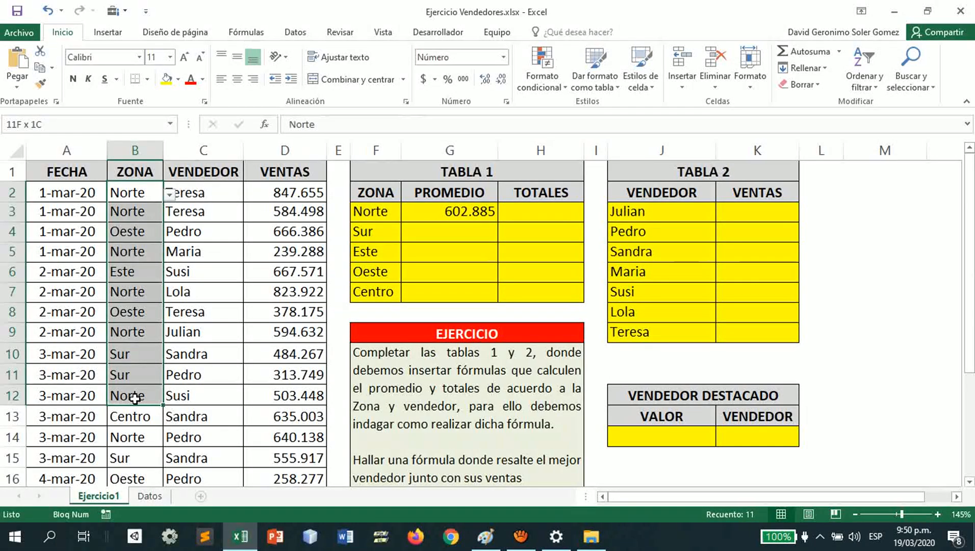
{"action": "left_click_drag", "start_coordinate": [135, 399], "coordinate": [134, 398]}
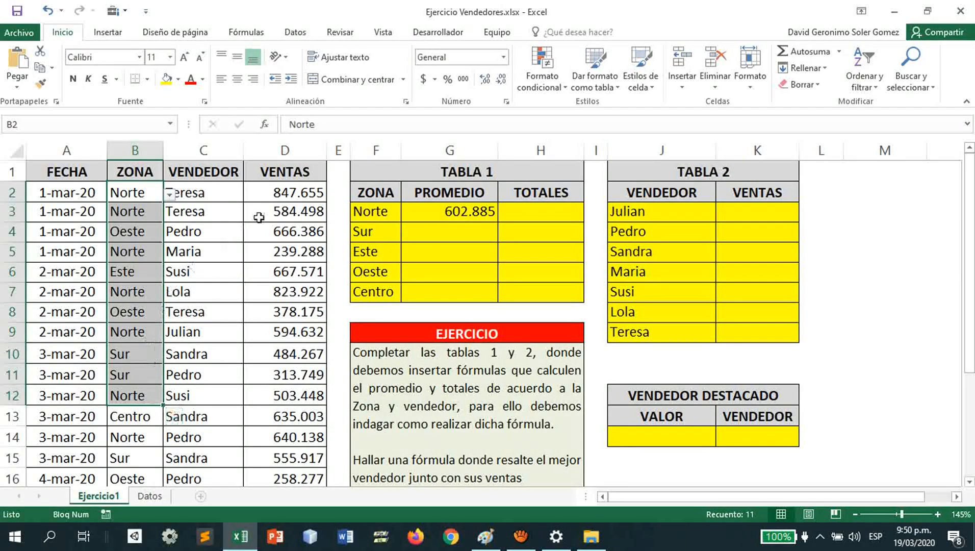
{"action": "left_click_drag", "start_coordinate": [299, 192], "coordinate": [297, 396]}
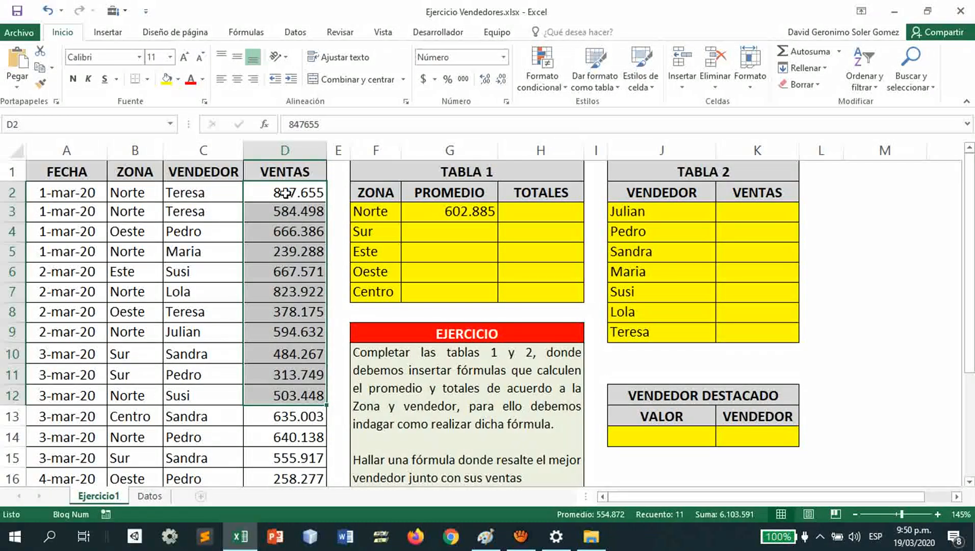
{"action": "left_click", "coordinate": [124, 214]}
{"action": "left_click_drag", "start_coordinate": [124, 226], "coordinate": [146, 371]}
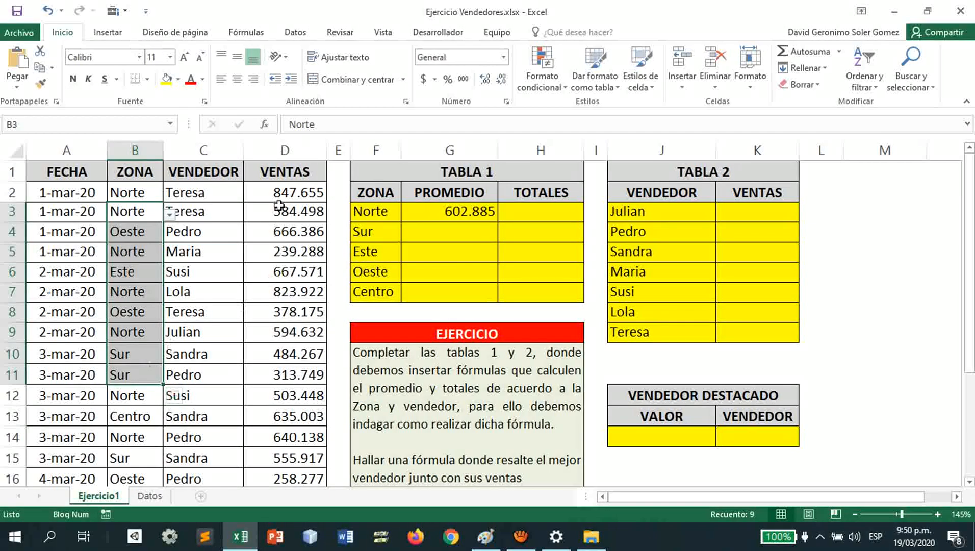
{"action": "left_click_drag", "start_coordinate": [285, 249], "coordinate": [292, 373]}
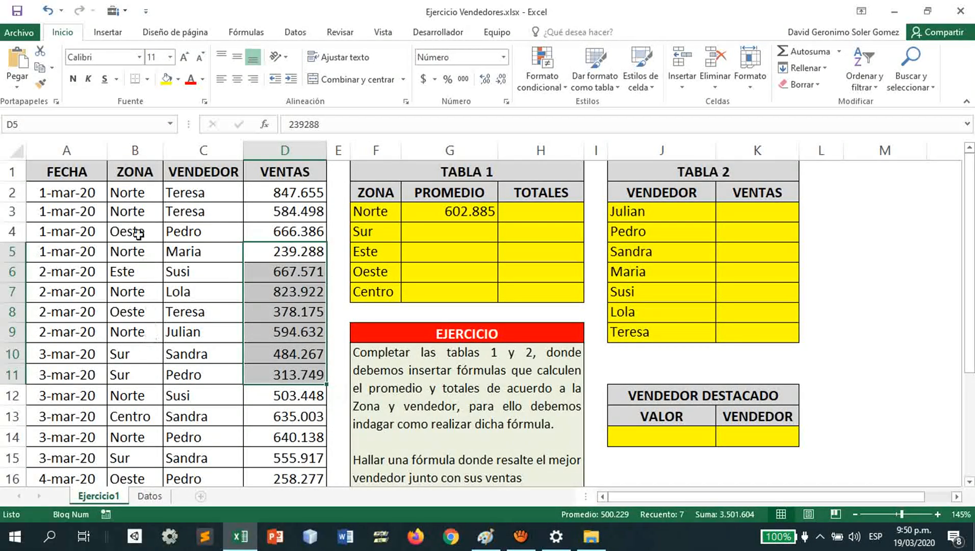
{"action": "left_click", "coordinate": [132, 188]}
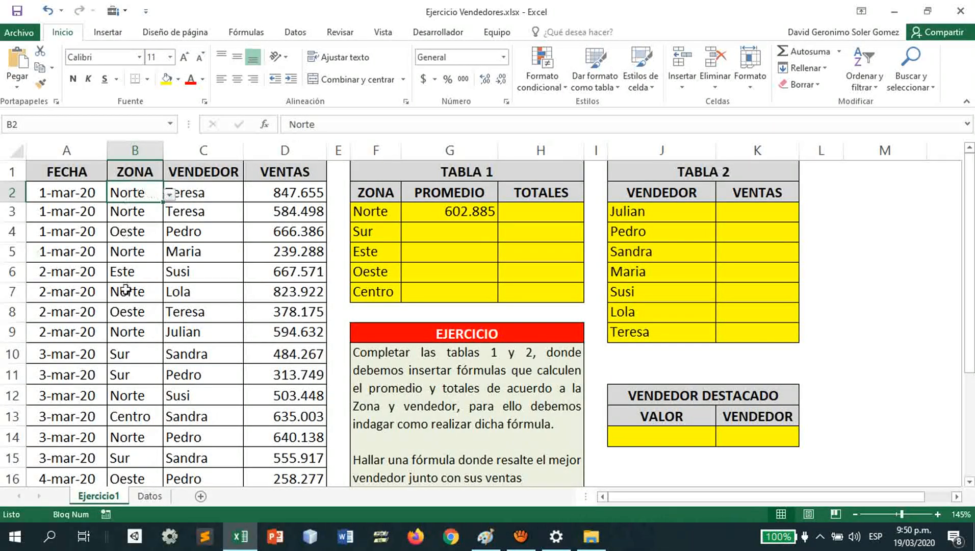
{"action": "left_click", "coordinate": [297, 188]}
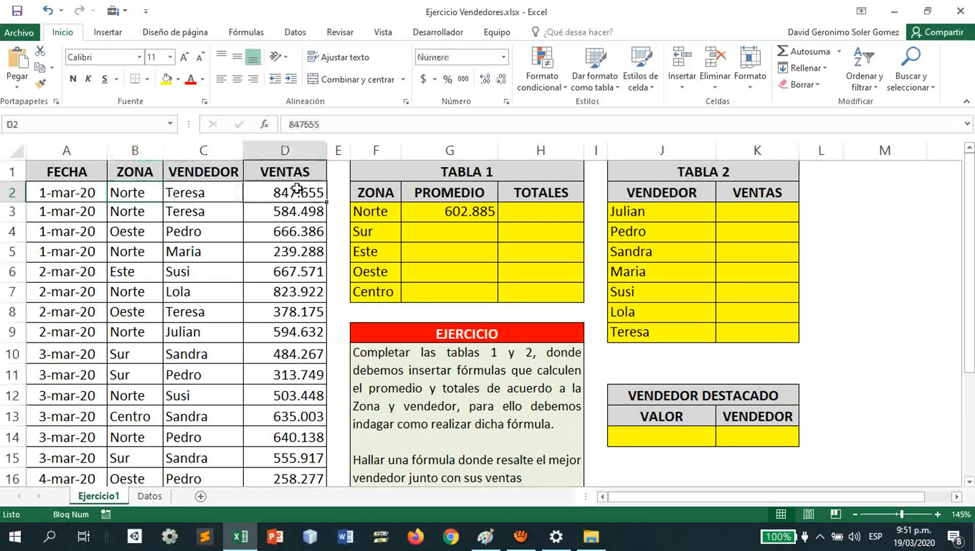
{"action": "left_click", "coordinate": [448, 210]}
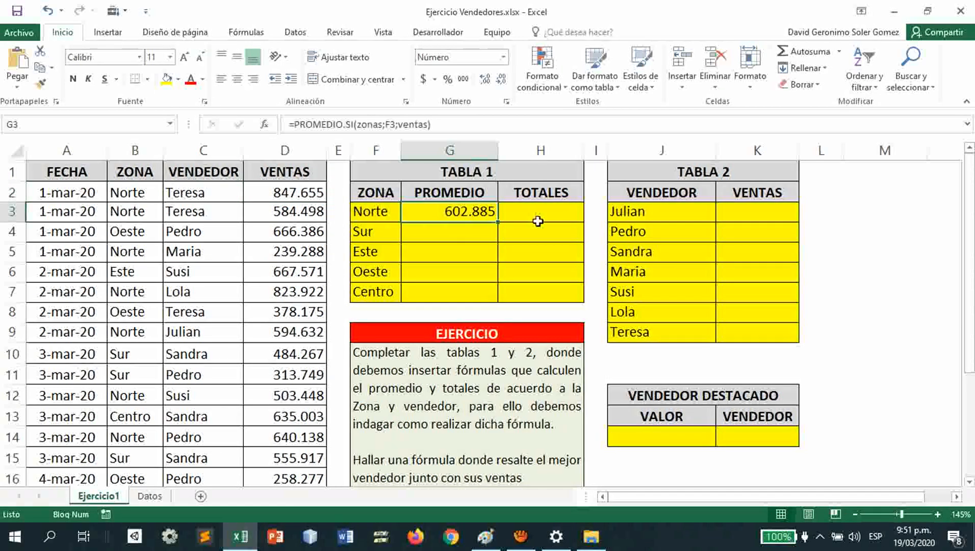
{"action": "double_click", "coordinate": [433, 211]}
{"action": "left_click", "coordinate": [505, 211]}
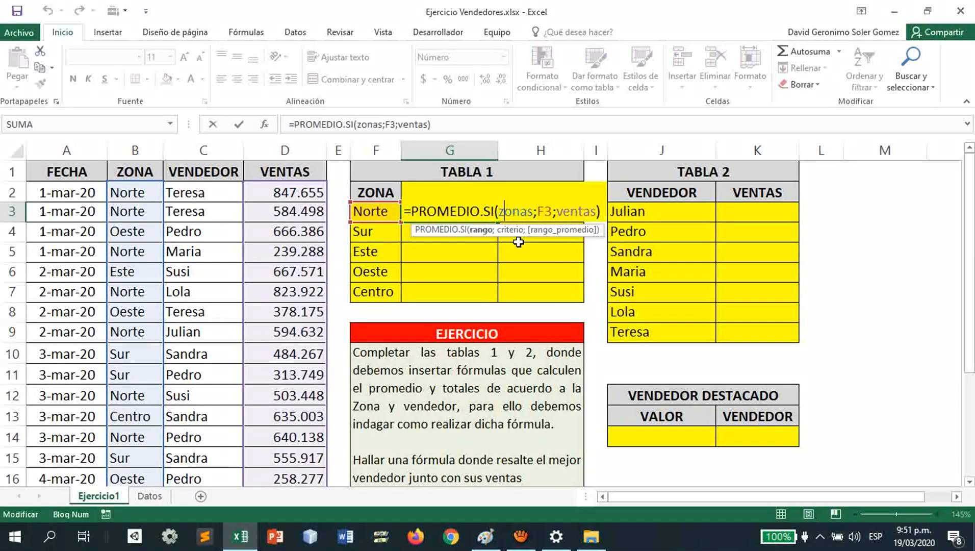
{"action": "key", "text": "Return"}
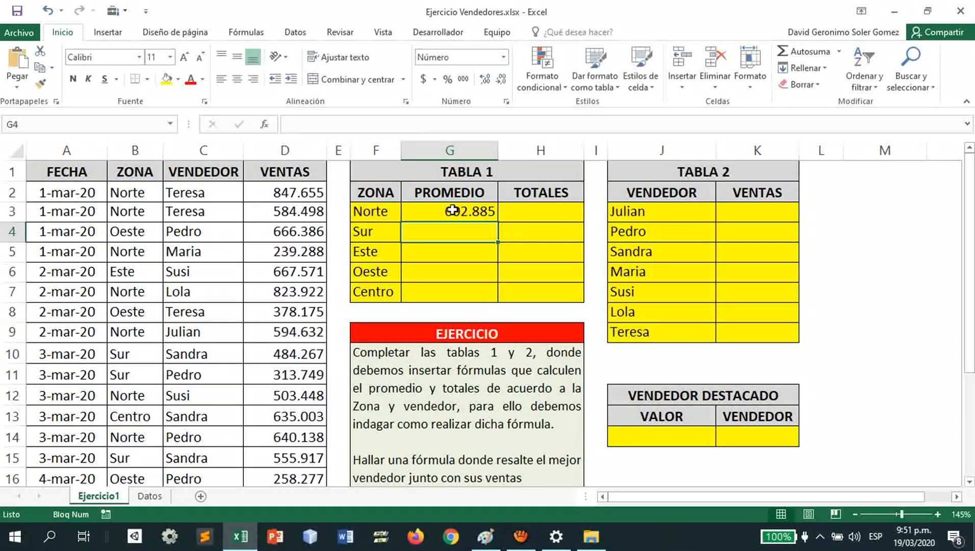
- Copy the average formula from G3 down through G7 and check the copied formulas for Este and Centro
{"action": "left_click", "coordinate": [476, 211]}
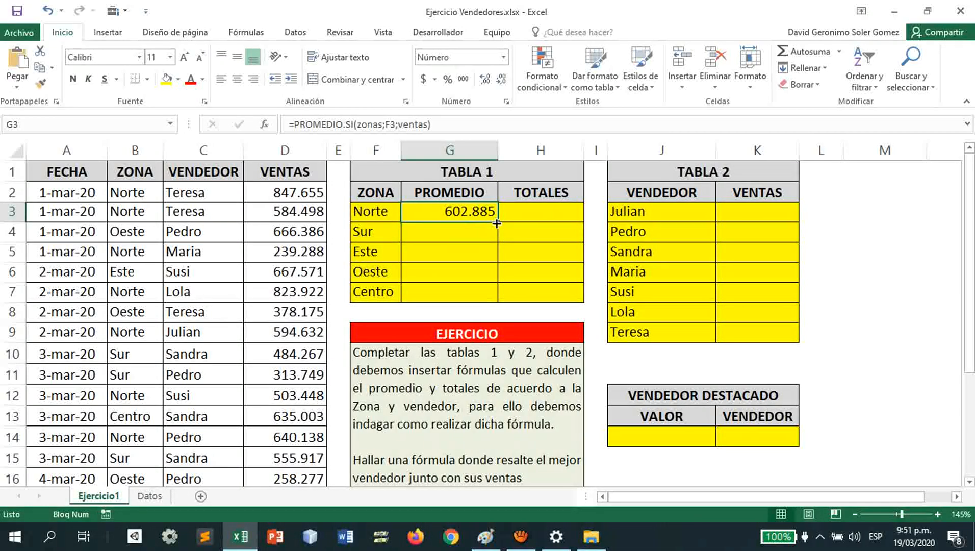
{"action": "left_click_drag", "start_coordinate": [497, 223], "coordinate": [498, 293]}
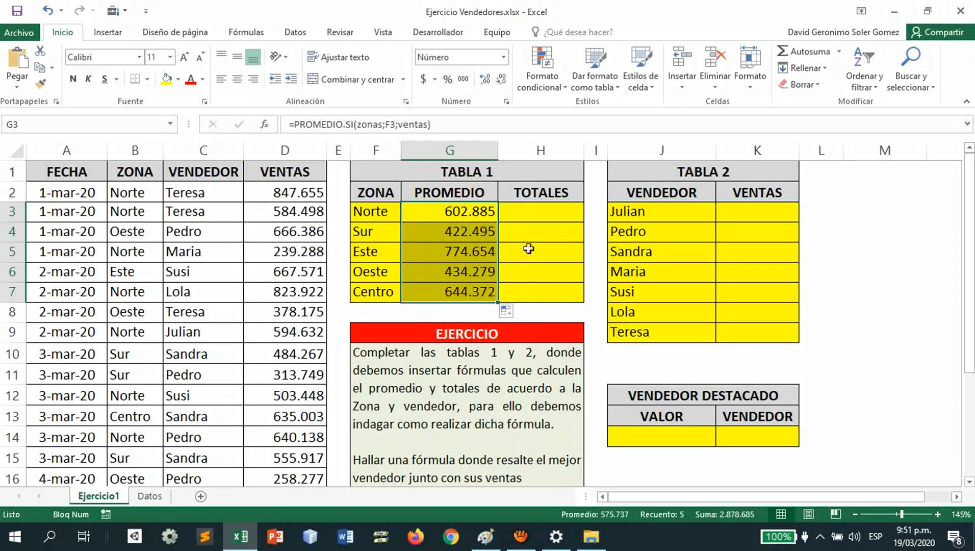
{"action": "left_click", "coordinate": [445, 250]}
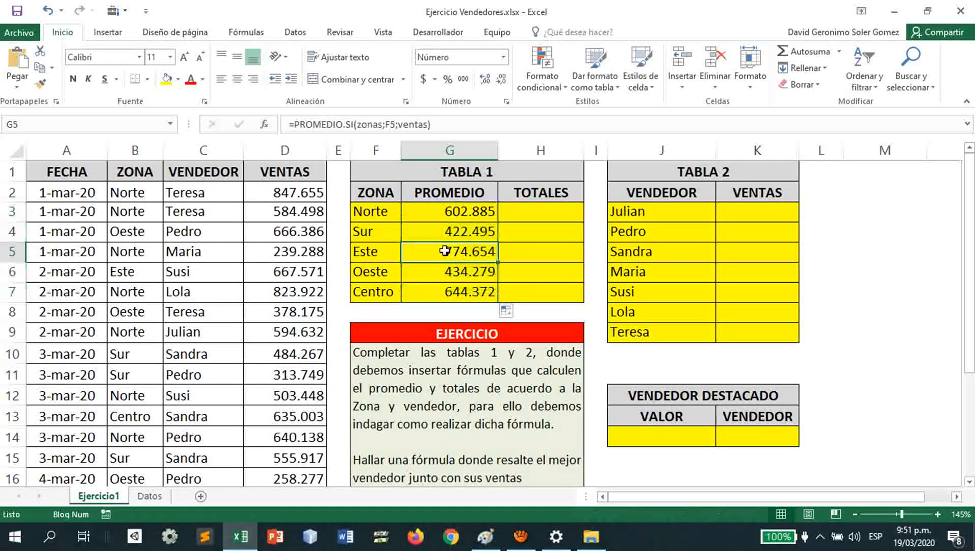
{"action": "double_click", "coordinate": [439, 251]}
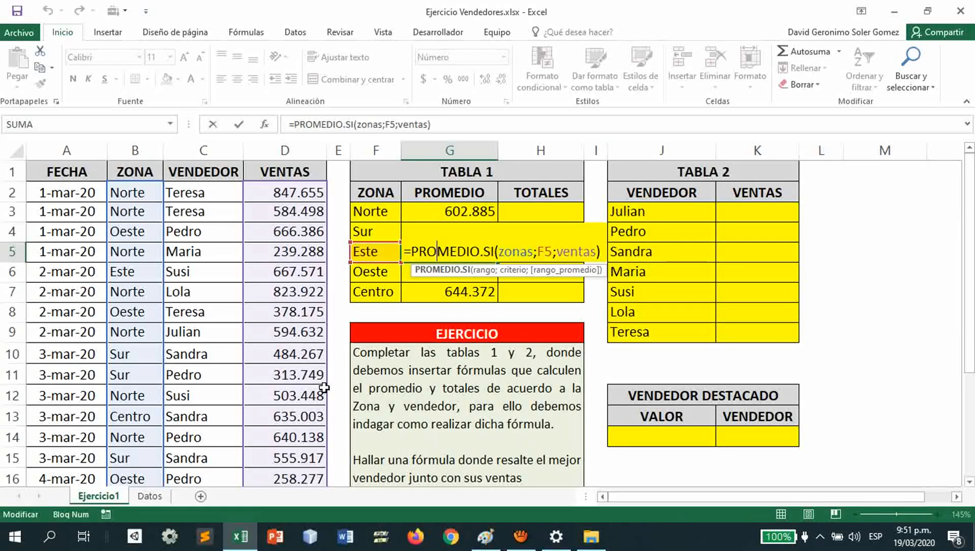
{"action": "key", "text": "ctrl+Return"}
{"action": "left_click", "coordinate": [471, 288]}
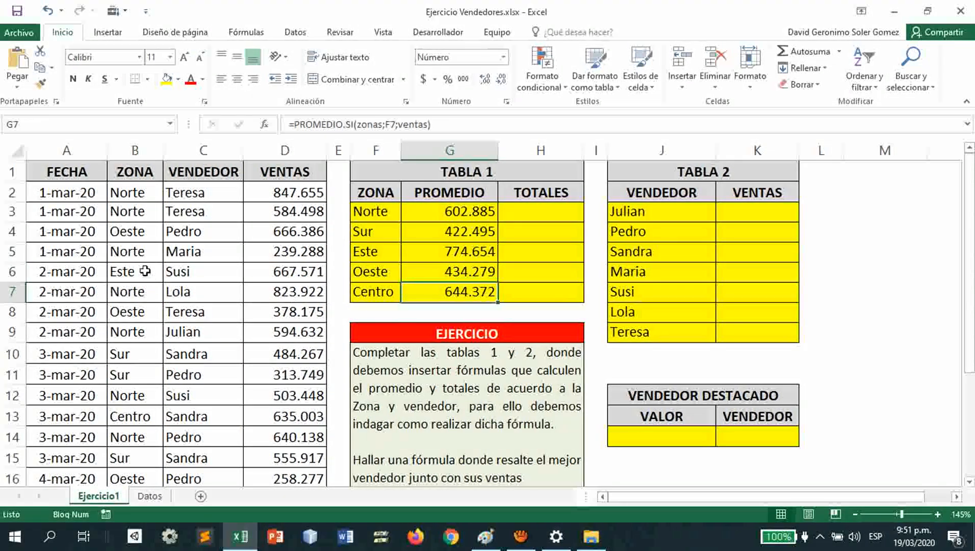
- Change the zone in B2 to Sur
{"action": "left_click", "coordinate": [122, 193]}
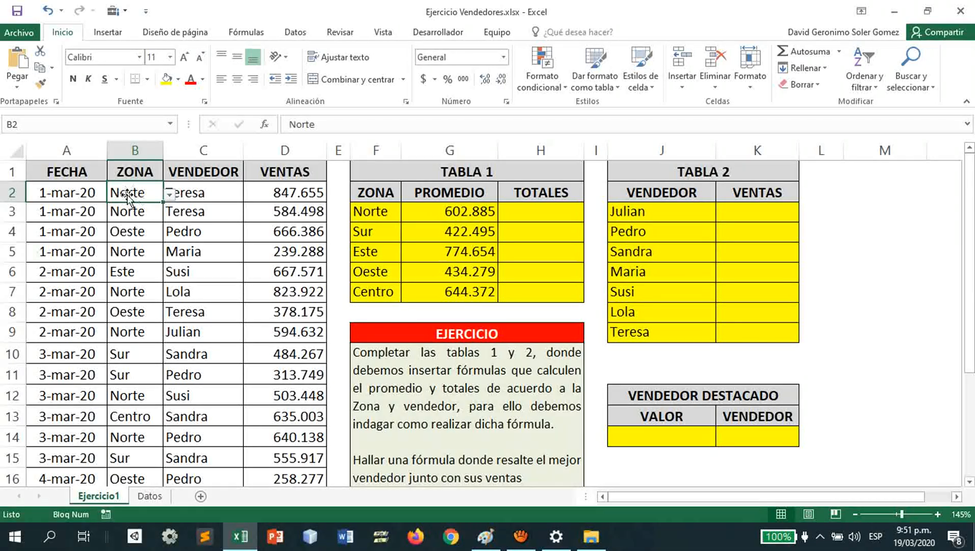
{"action": "left_click", "coordinate": [169, 195]}
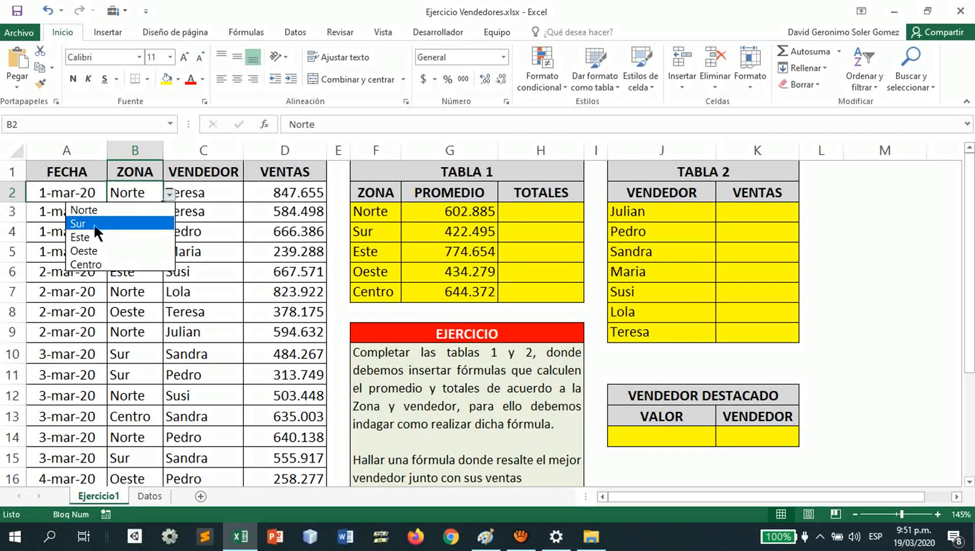
{"action": "left_click", "coordinate": [93, 222]}
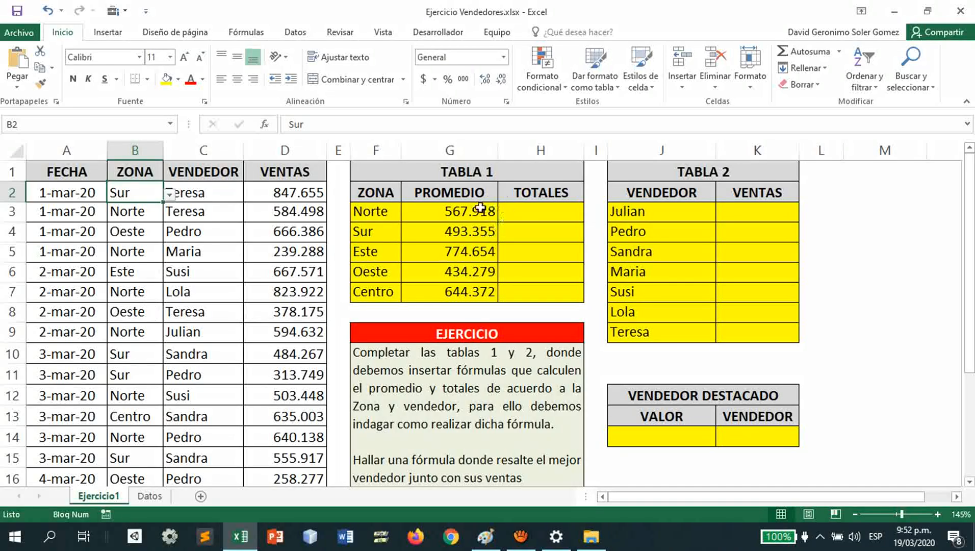
- Open the Norte average formula in G3 for editing and select its function name PROMEDIO.SI
{"action": "left_click", "coordinate": [460, 220]}
{"action": "double_click", "coordinate": [461, 219]}
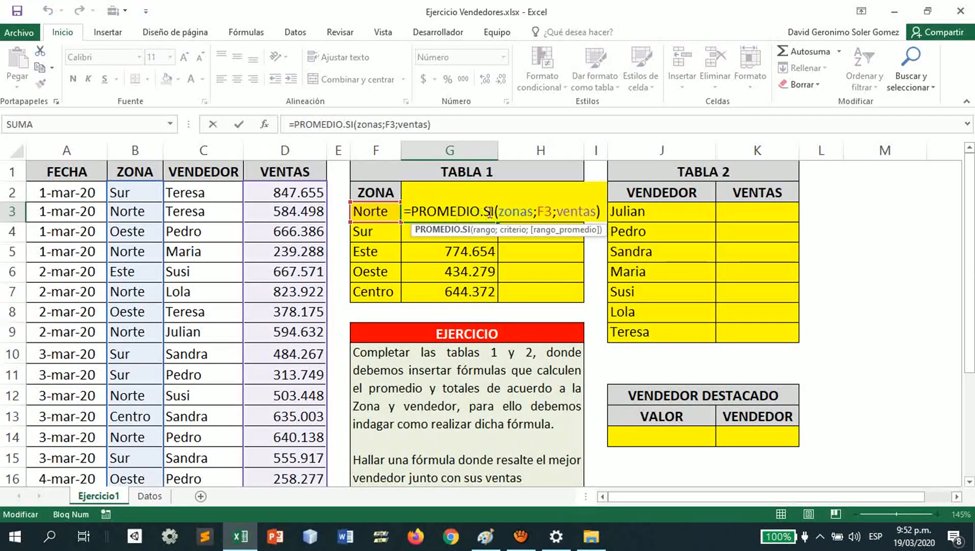
{"action": "left_click_drag", "start_coordinate": [495, 211], "coordinate": [410, 211]}
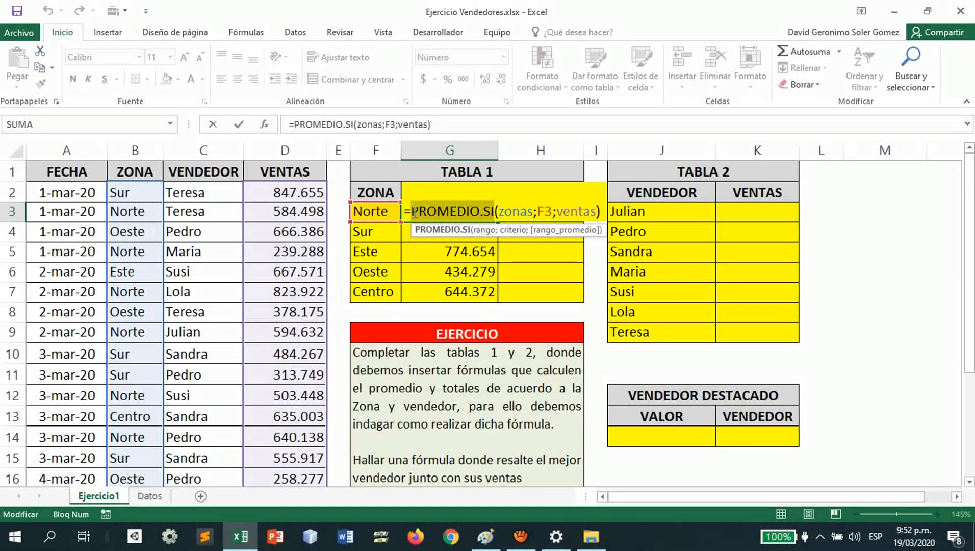